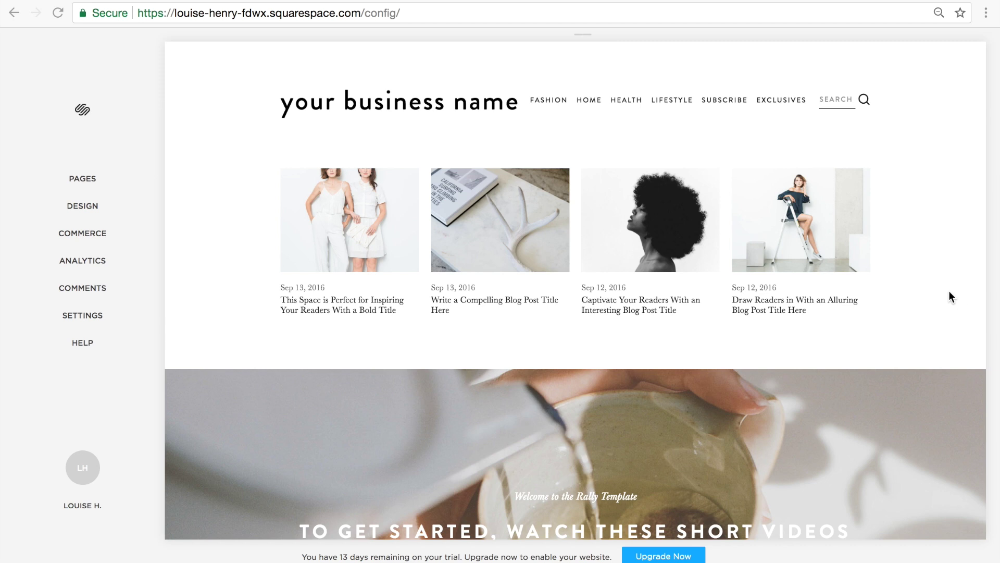
- Add a blog page named 'Blog' to the Main Navigation and open its empty post list
click(83, 182)
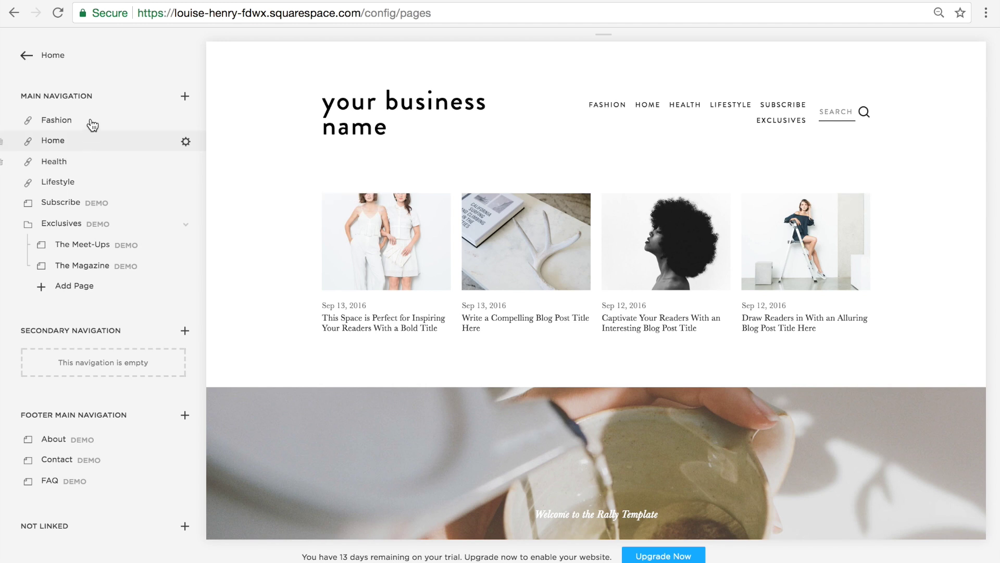
click(186, 99)
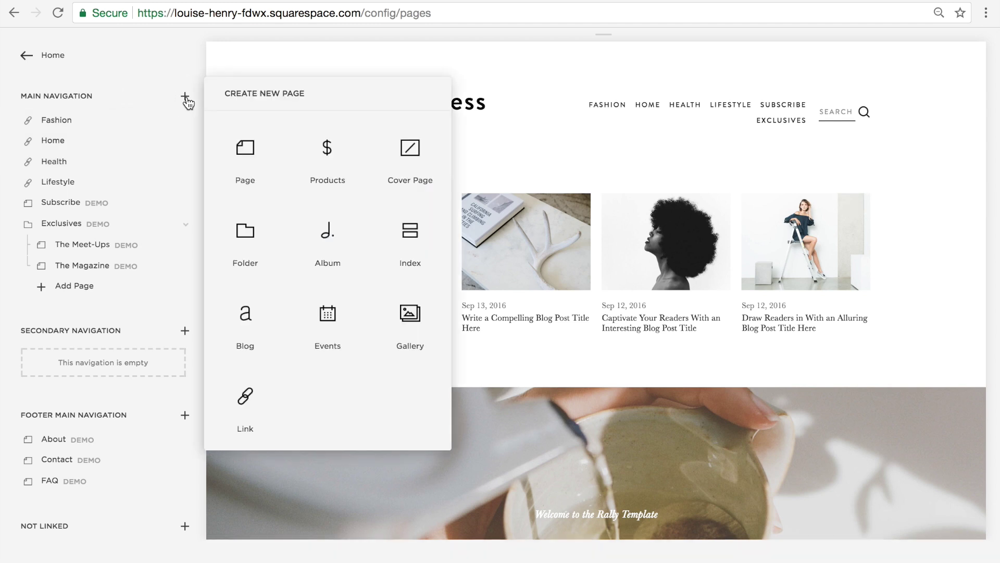
click(244, 325)
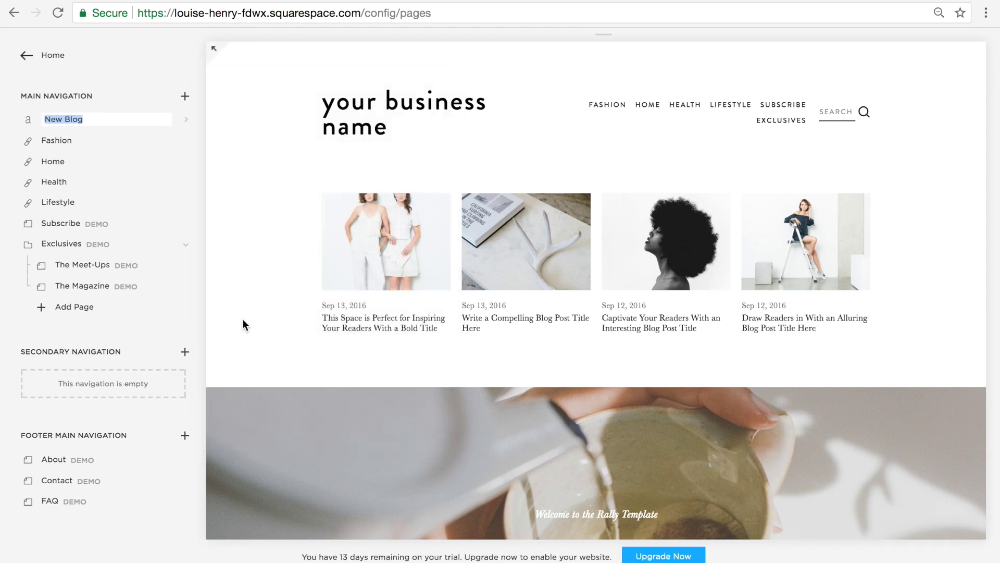
text(Blog)
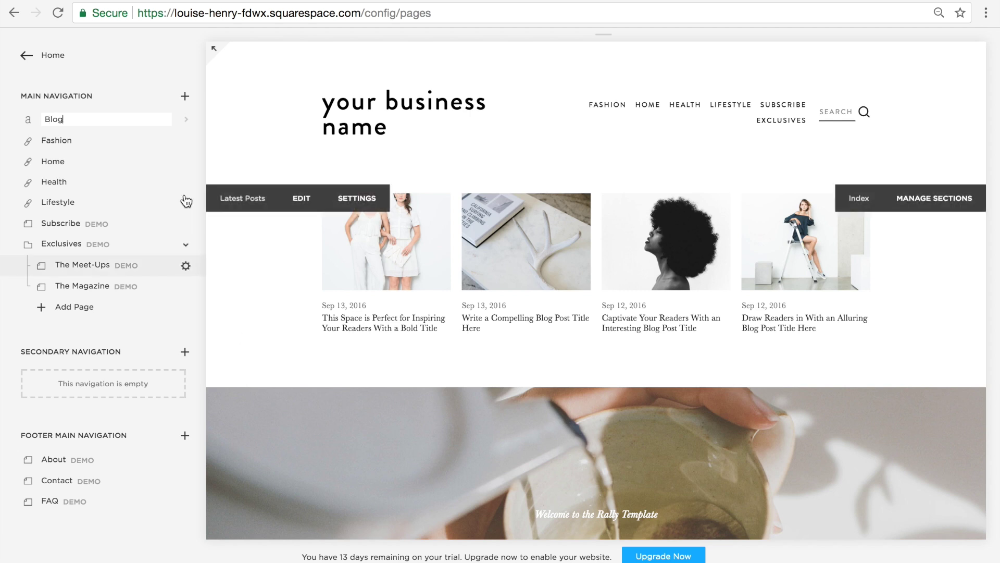
key(Return)
click(186, 123)
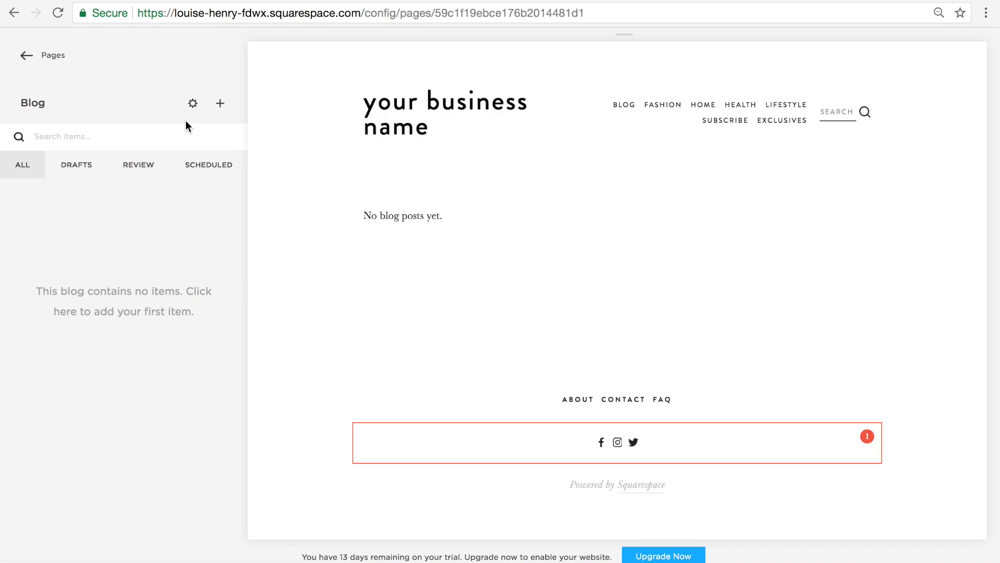
- Create a post titled 'Title of your post' with the body text 'Type your content here'
click(220, 103)
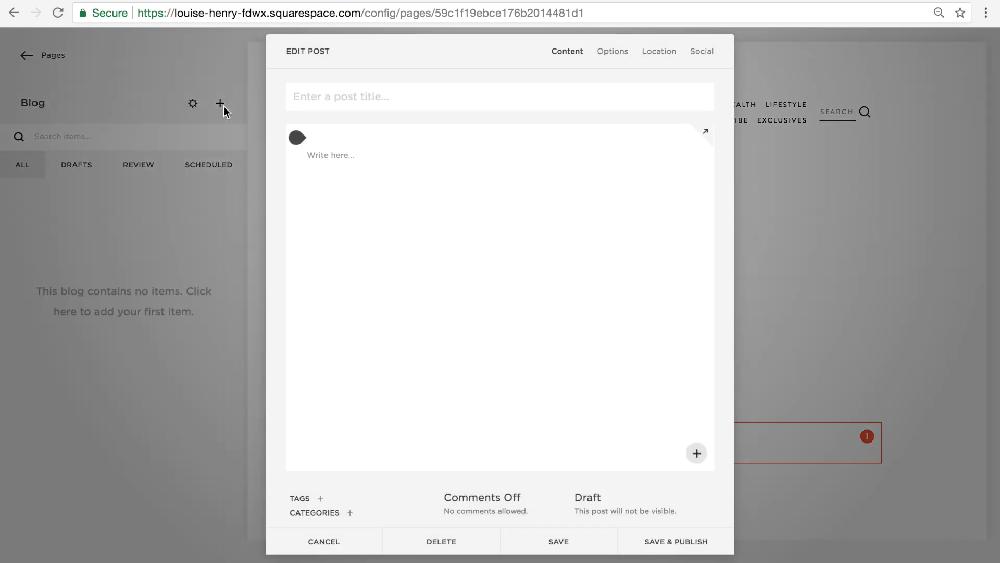
text(Titl)
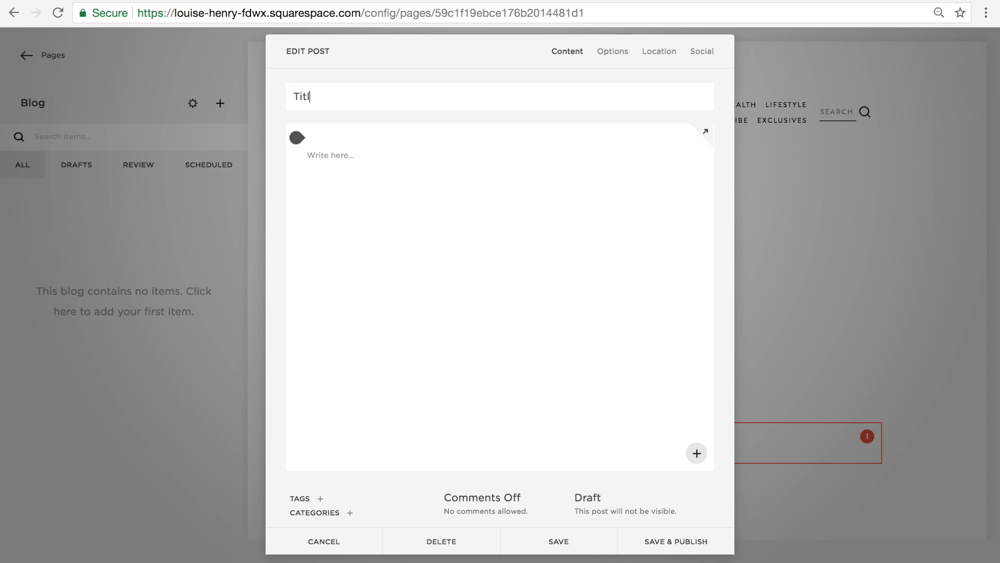
text(e of your post)
mouse_move(320, 139)
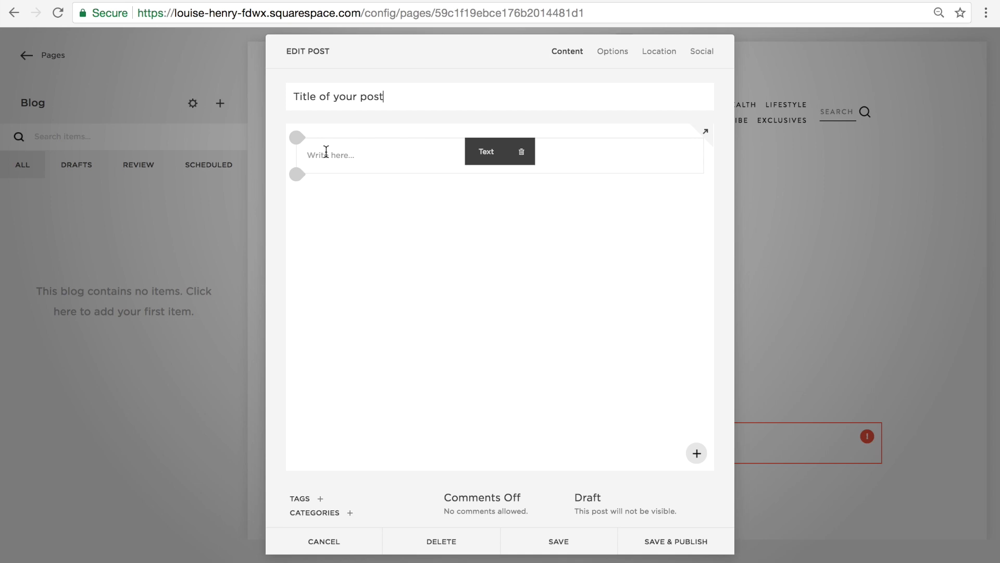
click(336, 151)
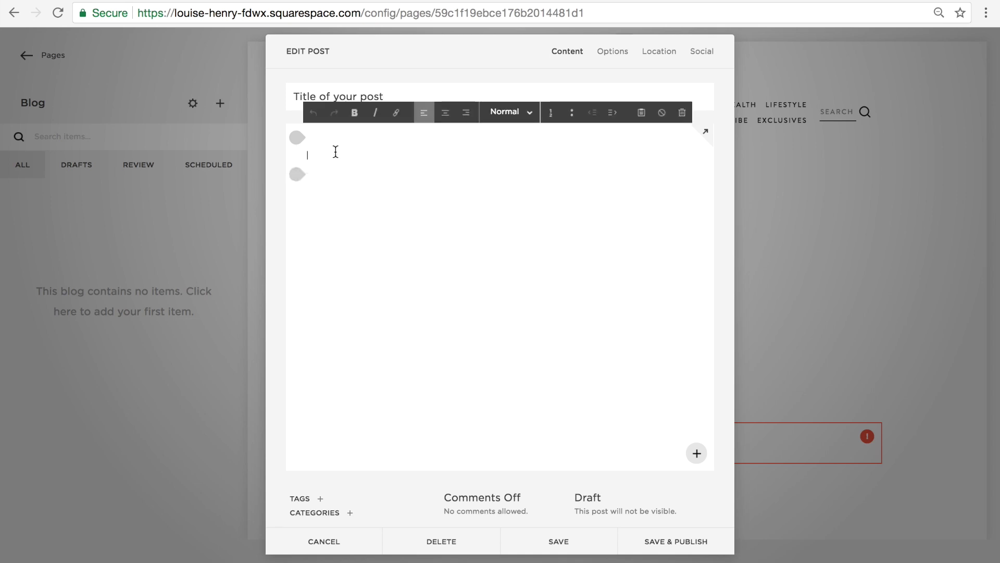
text(Type y)
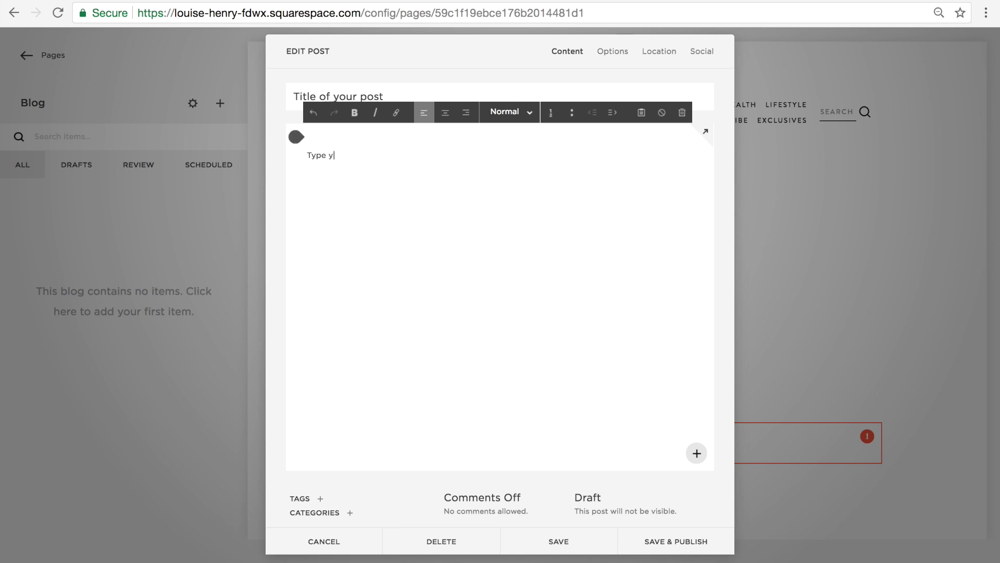
text(our content here)
- Insert an image block below the text showing the uploaded 'Website that Wows Blog Post.jpg'
drag(296, 136, 300, 183)
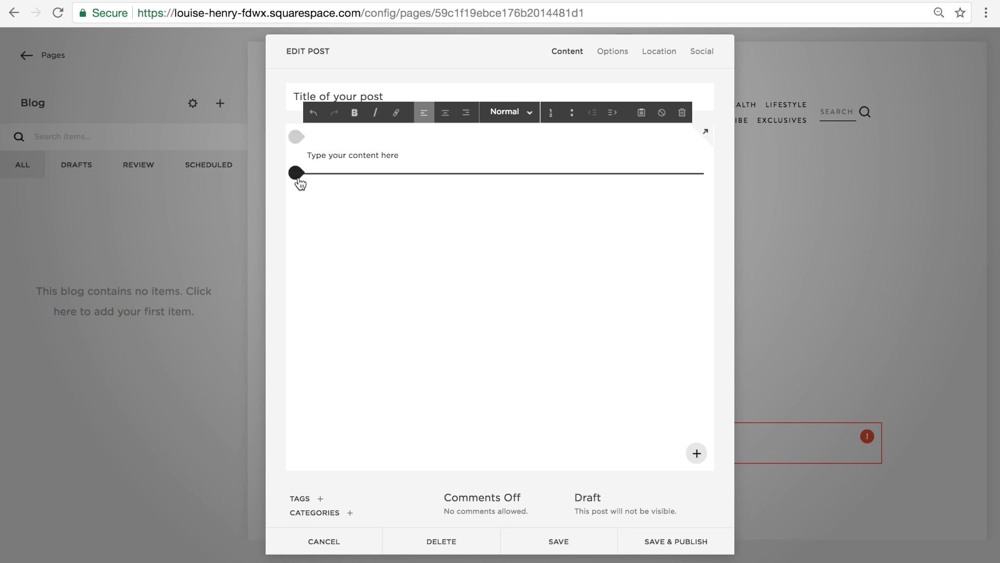
click(299, 181)
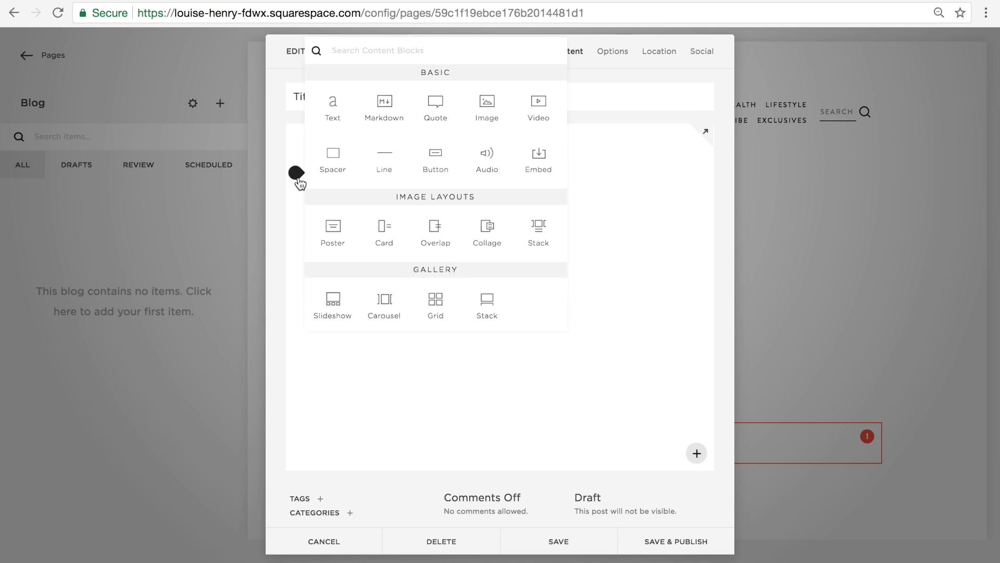
click(498, 110)
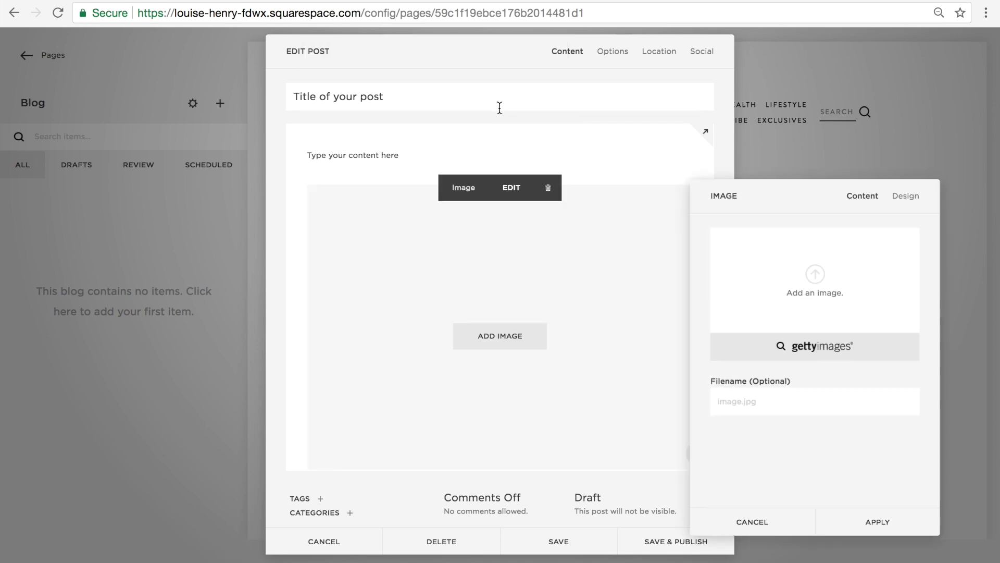
click(830, 312)
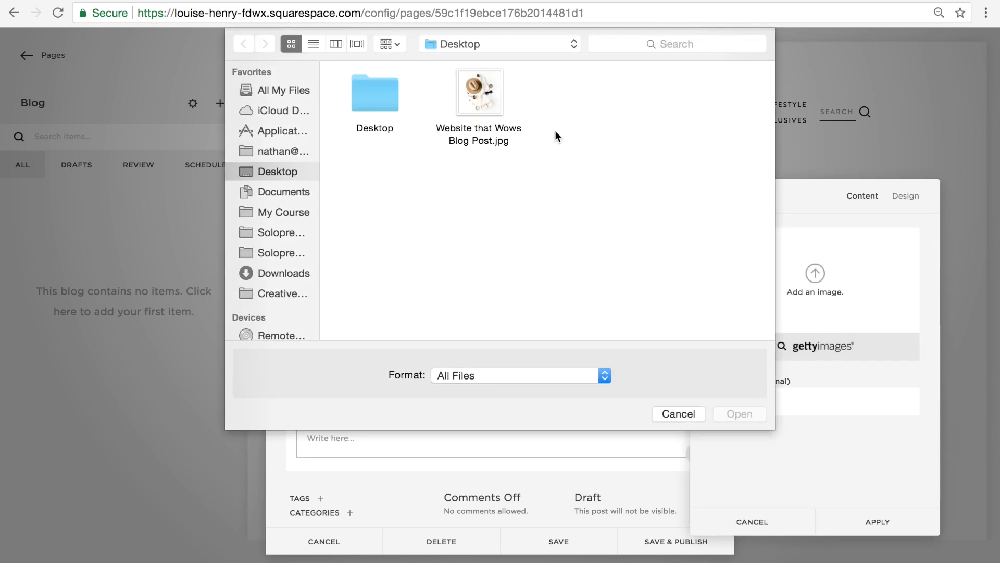
click(479, 104)
key(Return)
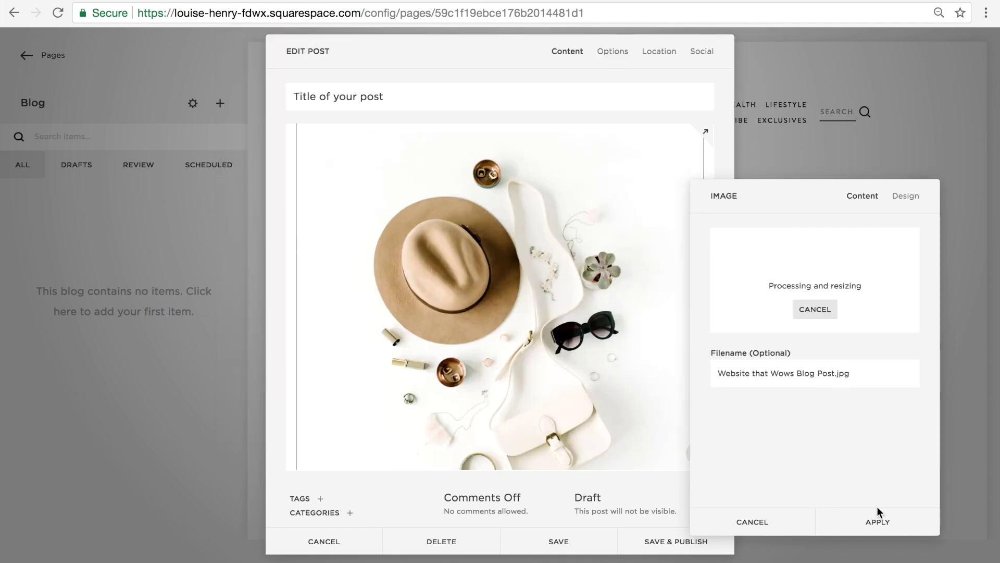
click(879, 522)
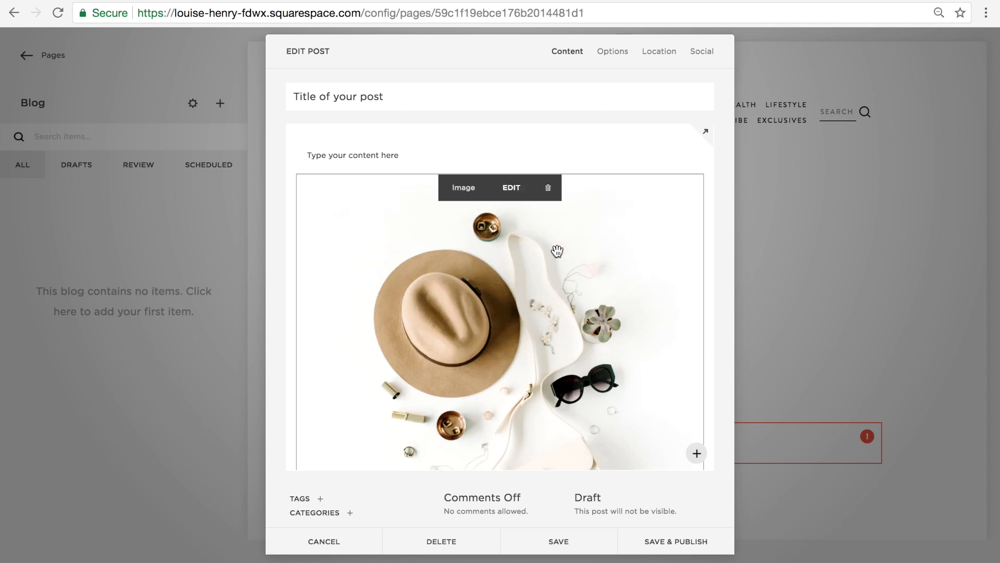
- Set the post URL to /blog/title-post in the post's Options
click(614, 53)
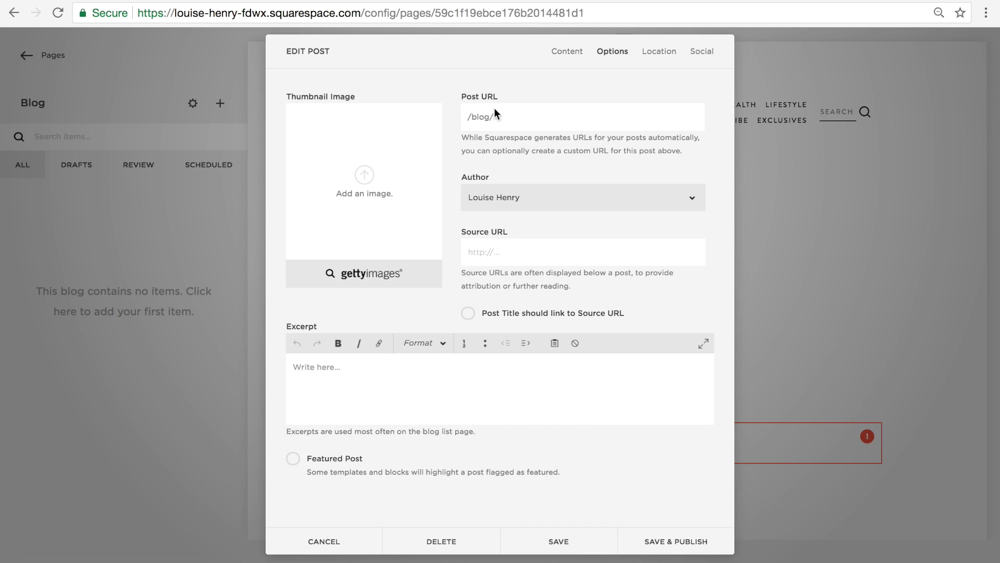
click(529, 116)
text(title-post)
- Use the hat photo as the thumbnail and add the excerpt '1-2 sentences on your blog post'
click(367, 162)
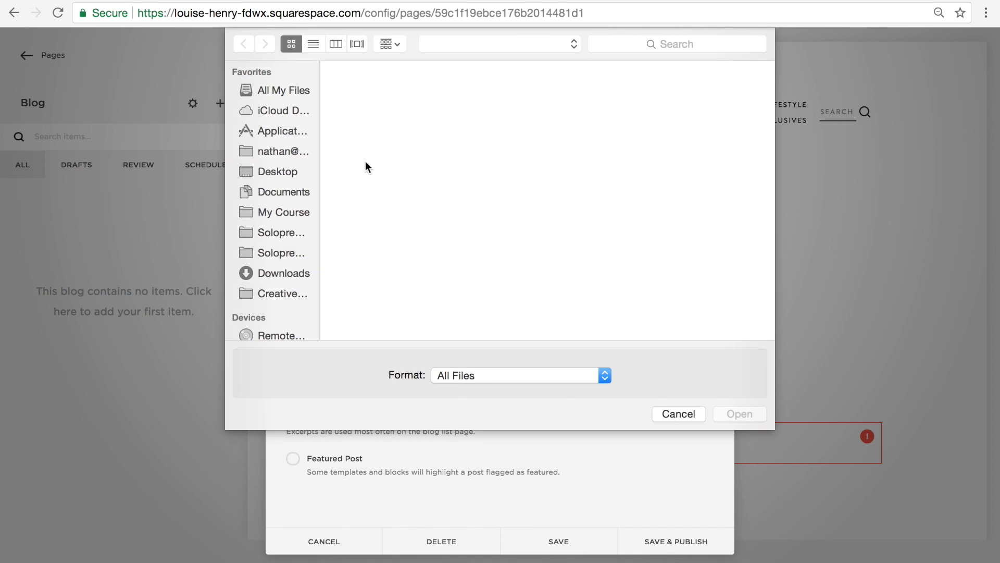
double_click(473, 90)
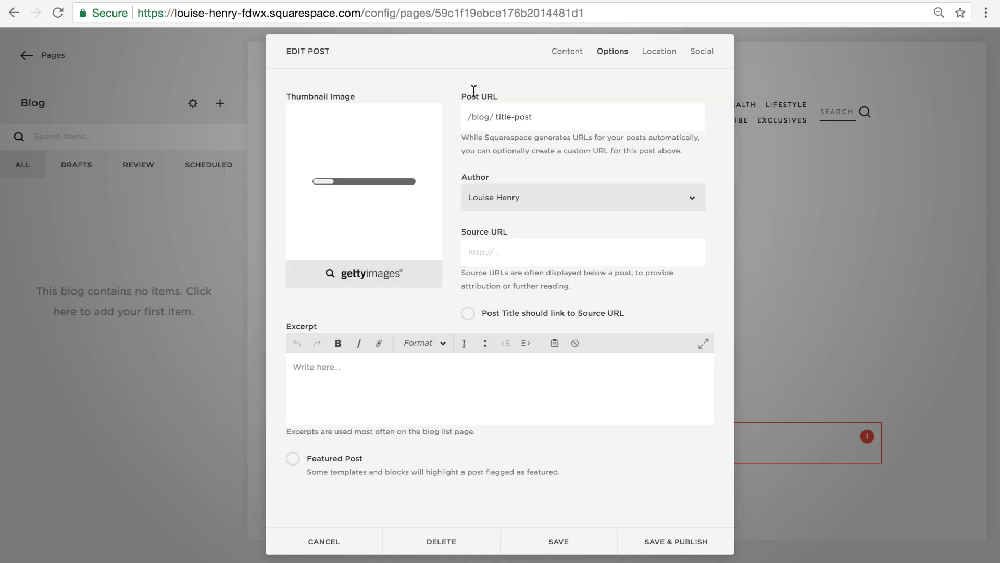
click(406, 370)
text(1-)
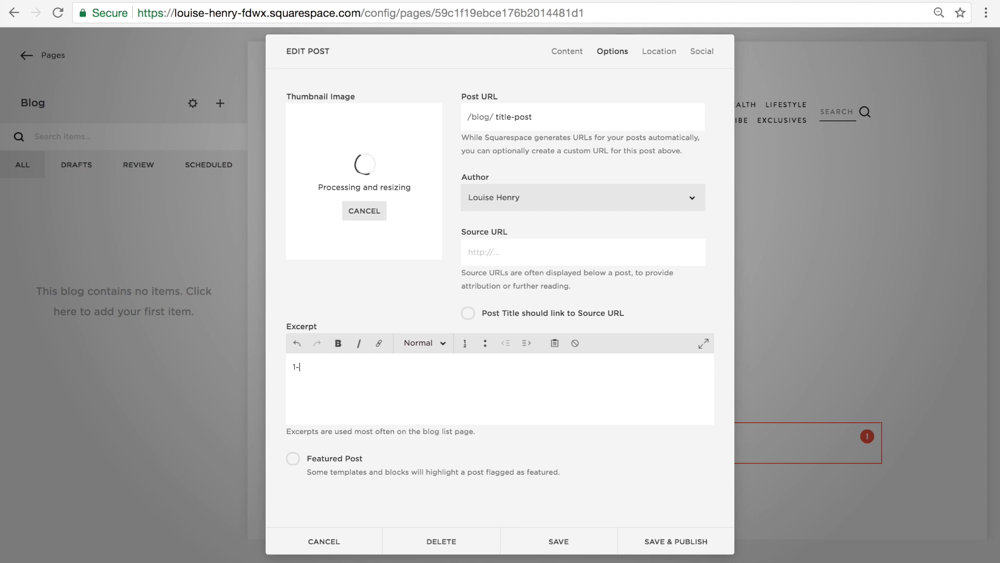
text(2 sente)
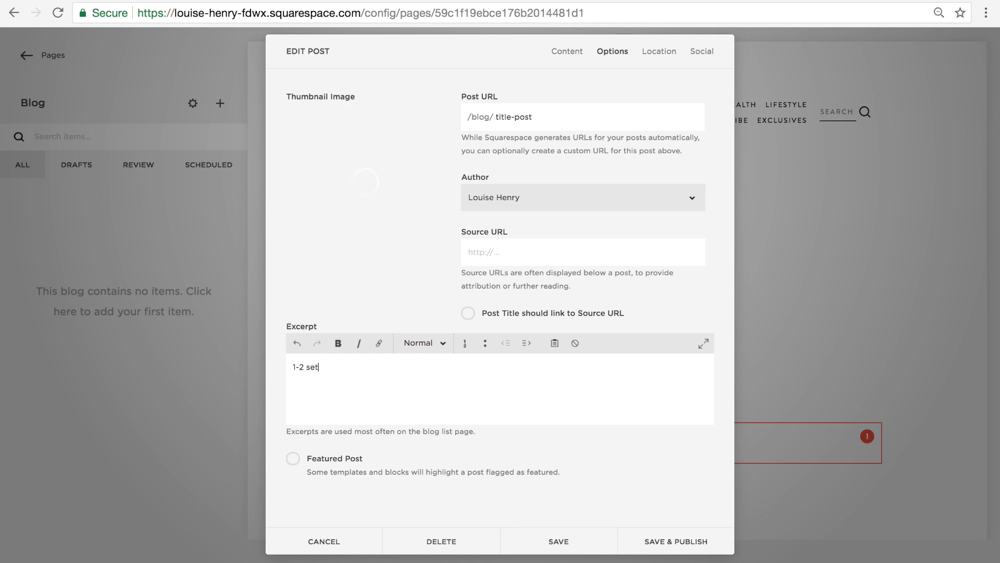
text(nces)
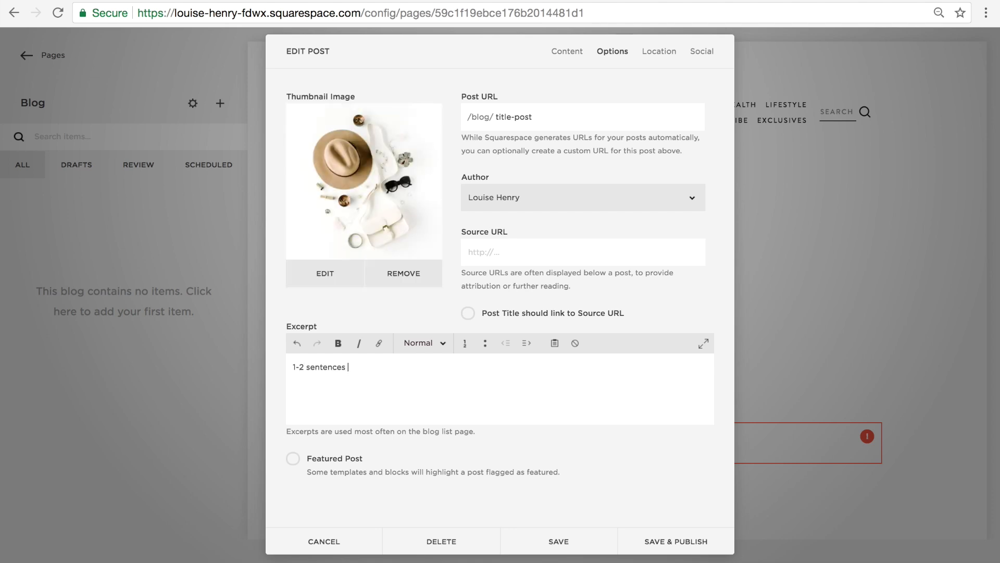
text( on your blog post)
click(576, 63)
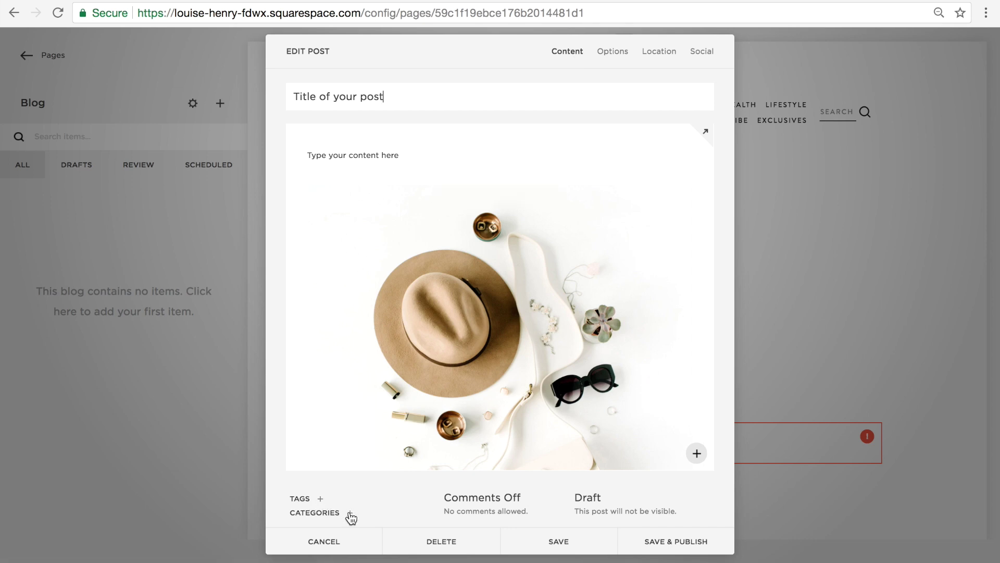
- Tag the post 'Squarespace' and file it under a new 'Websites' category
click(321, 500)
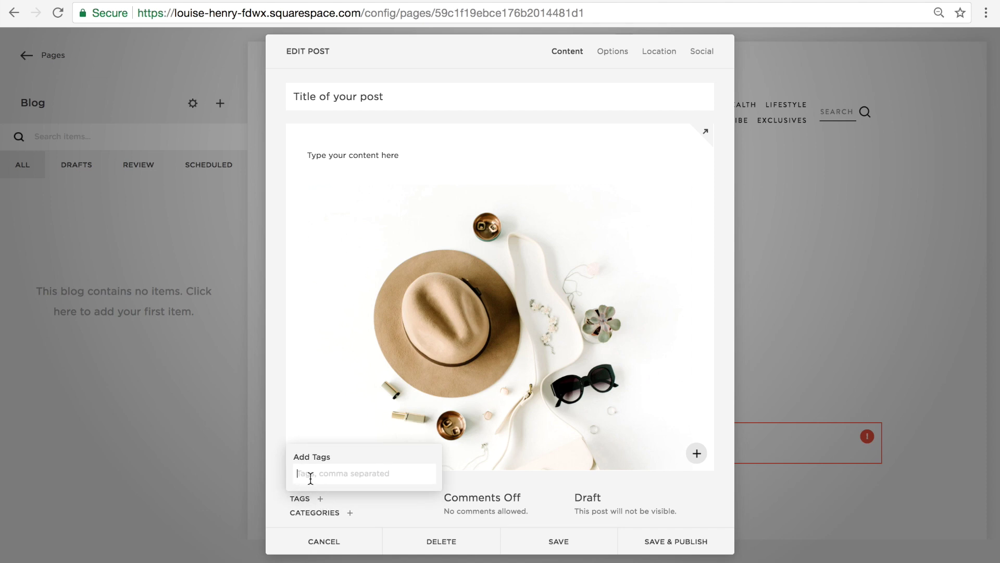
text(Squarespace)
key(Return)
click(350, 513)
click(355, 492)
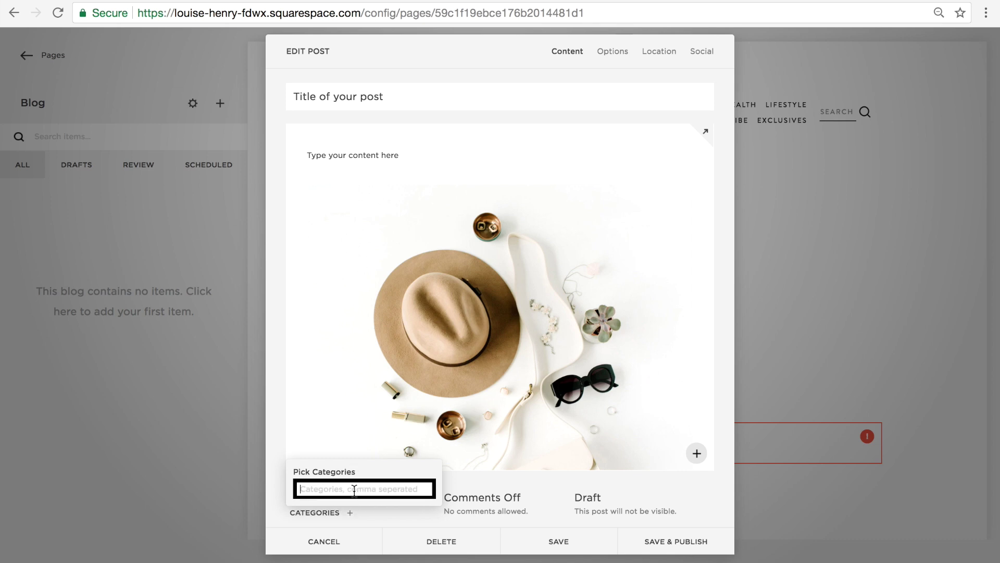
text(Webs)
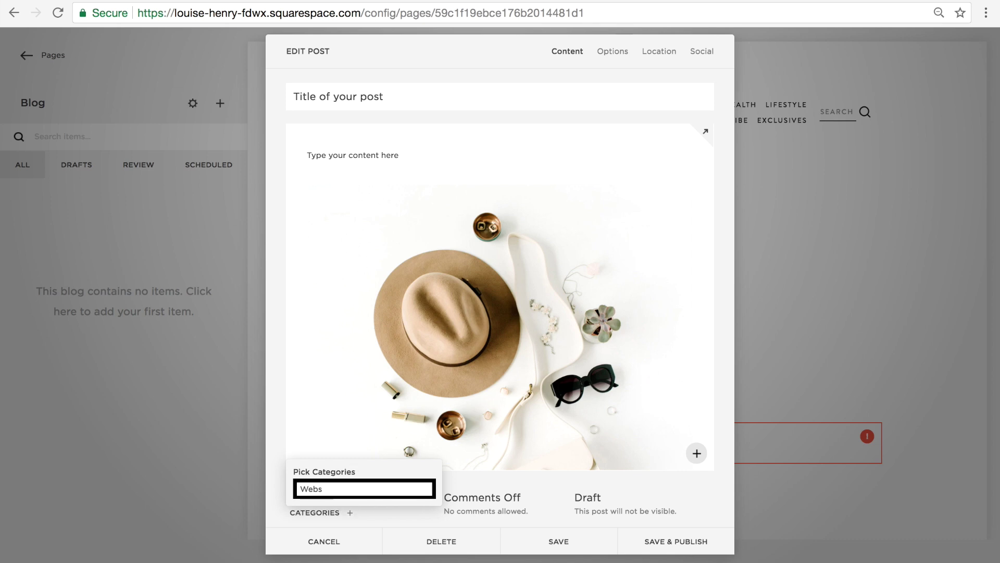
text(ites)
key(Return)
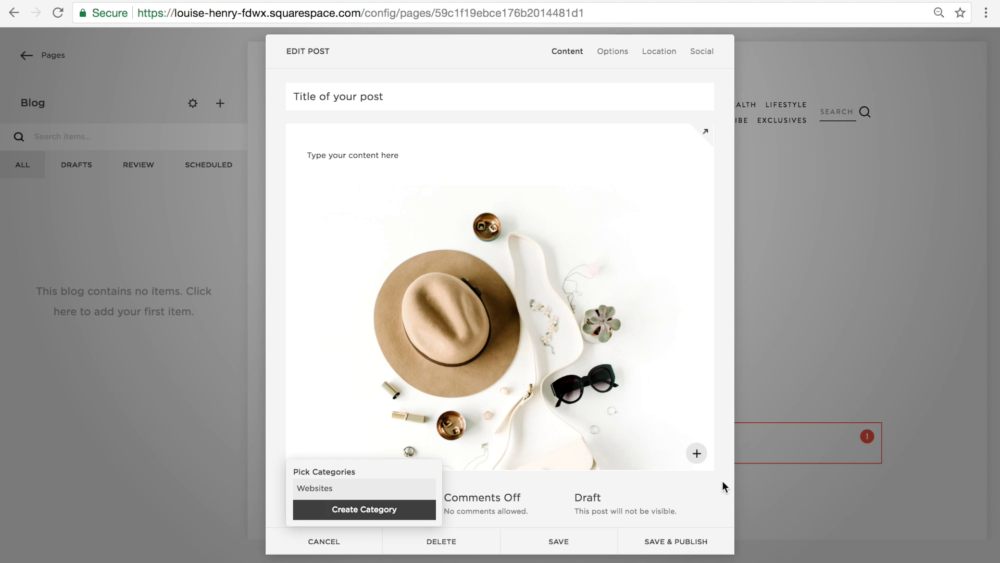
- Turn comments on for this post
click(496, 507)
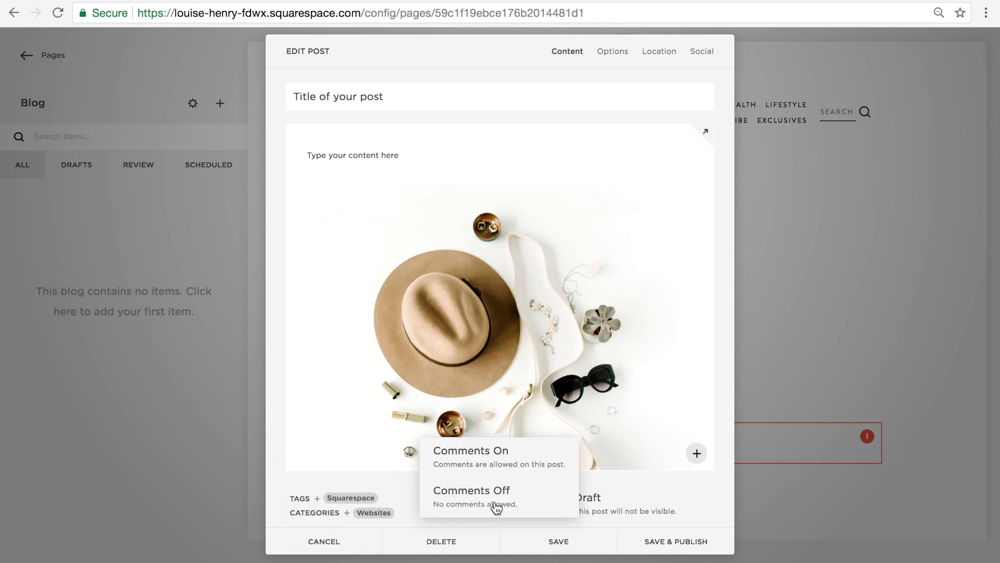
click(469, 459)
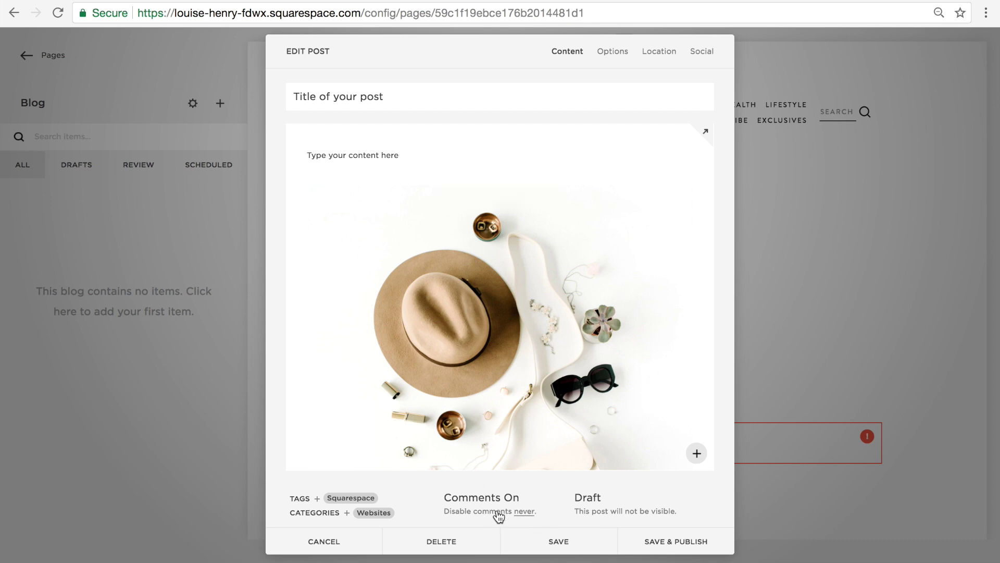
click(610, 505)
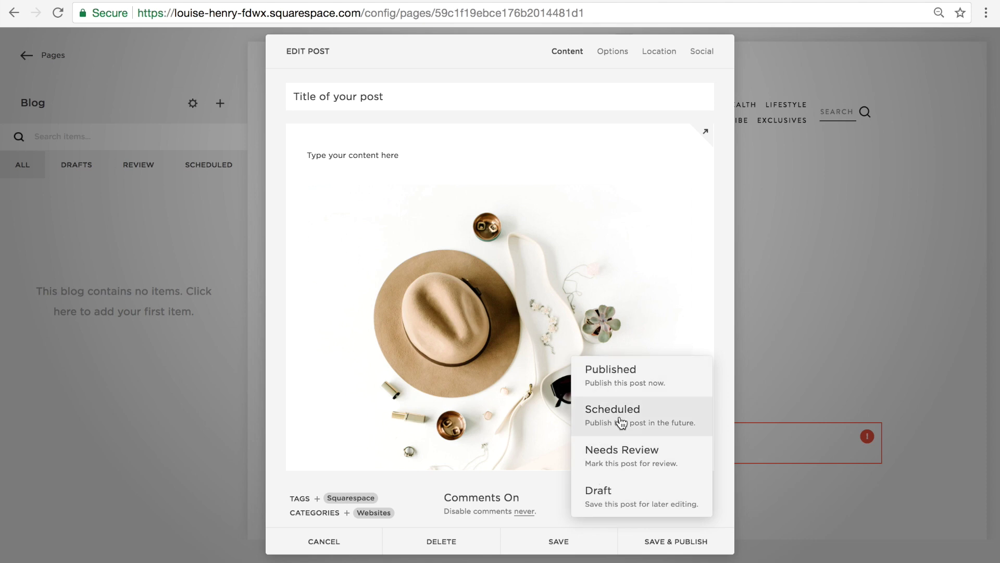
- Save and publish the post, then return to the Pages list
click(721, 352)
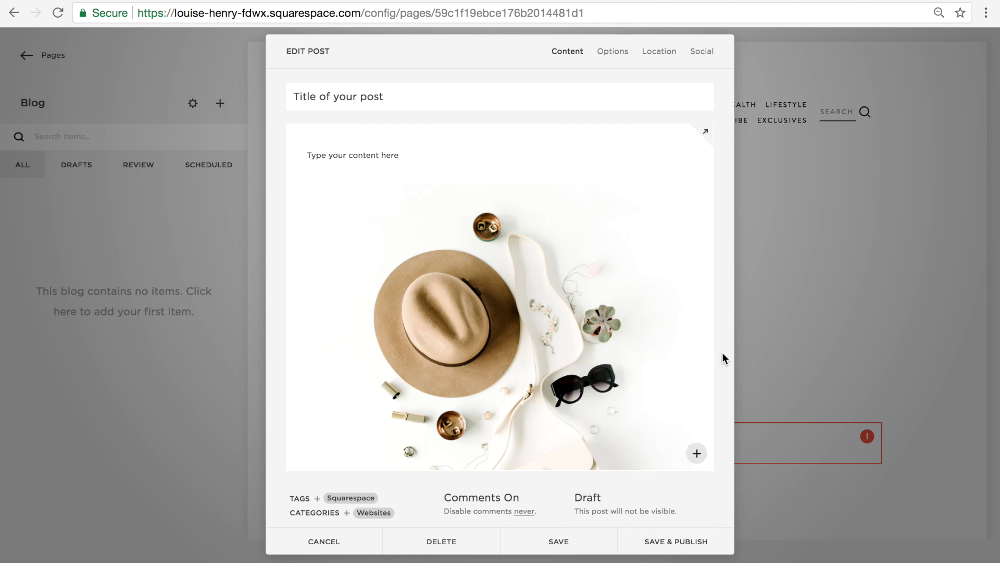
click(676, 545)
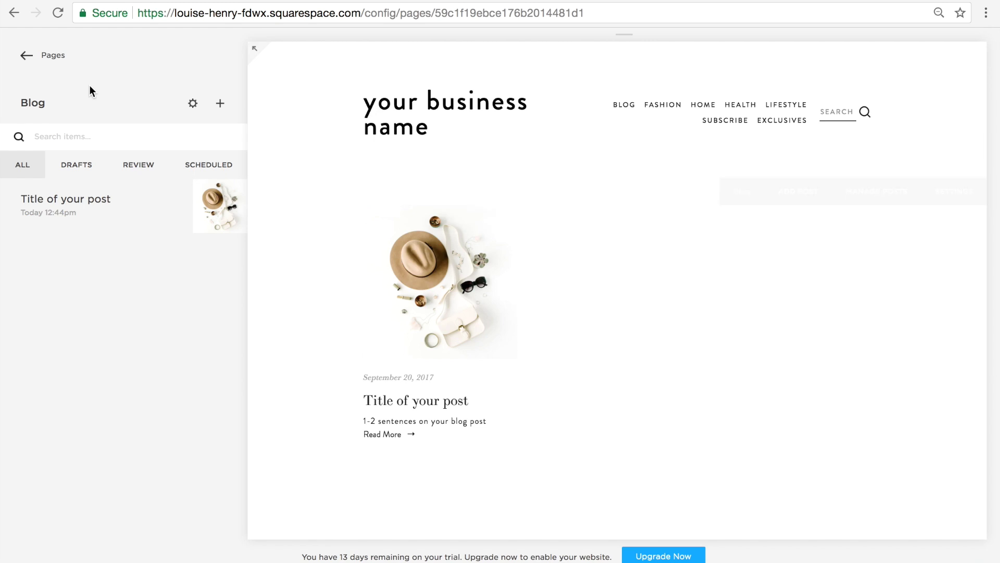
click(23, 59)
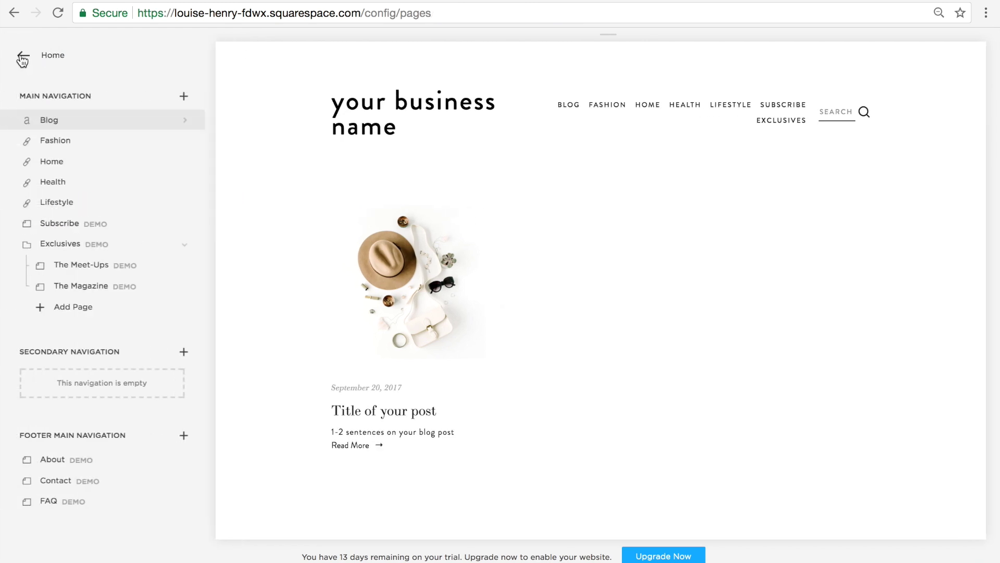
- Open Design > Style Editor and select the blog section to show its Grid list settings
click(22, 59)
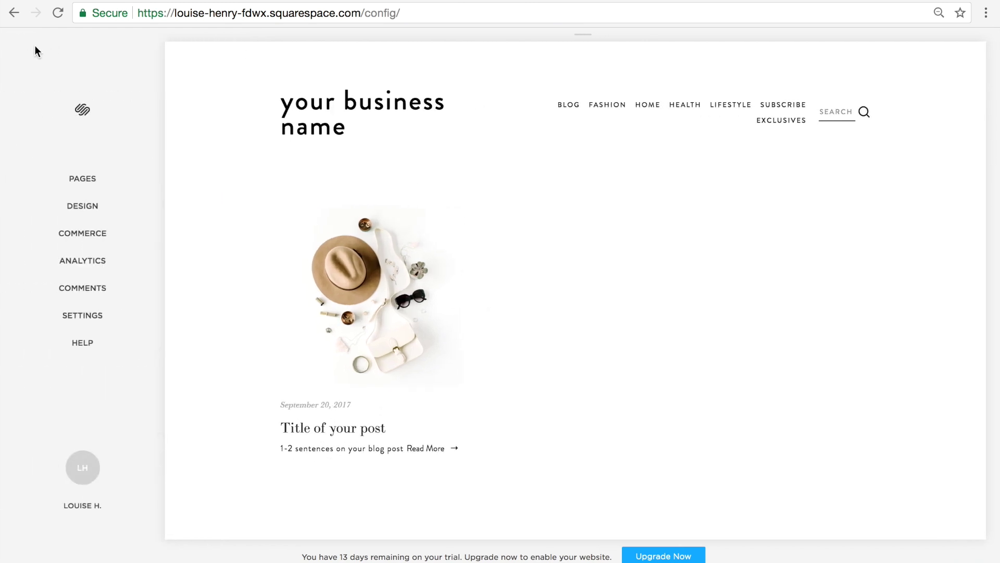
click(97, 218)
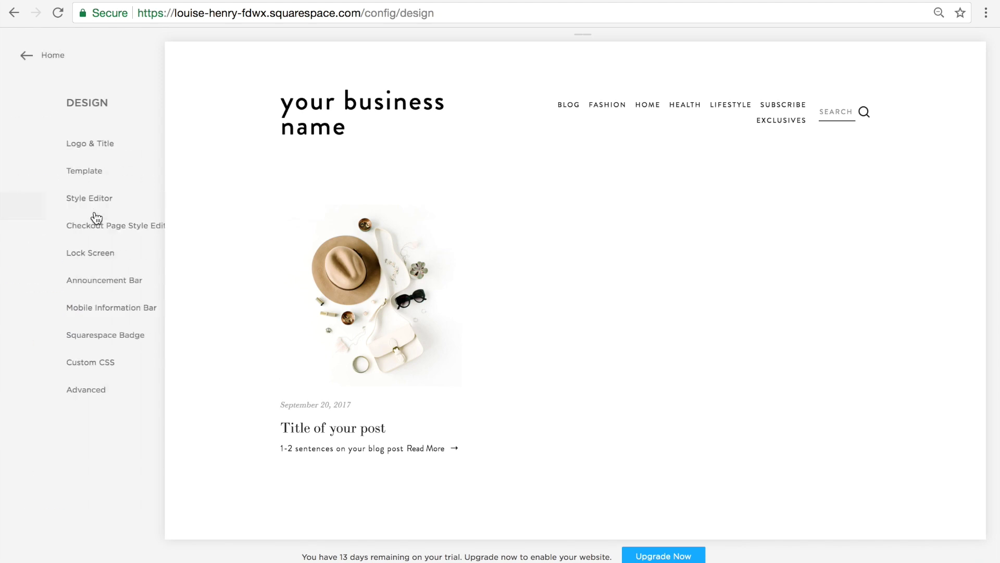
click(74, 207)
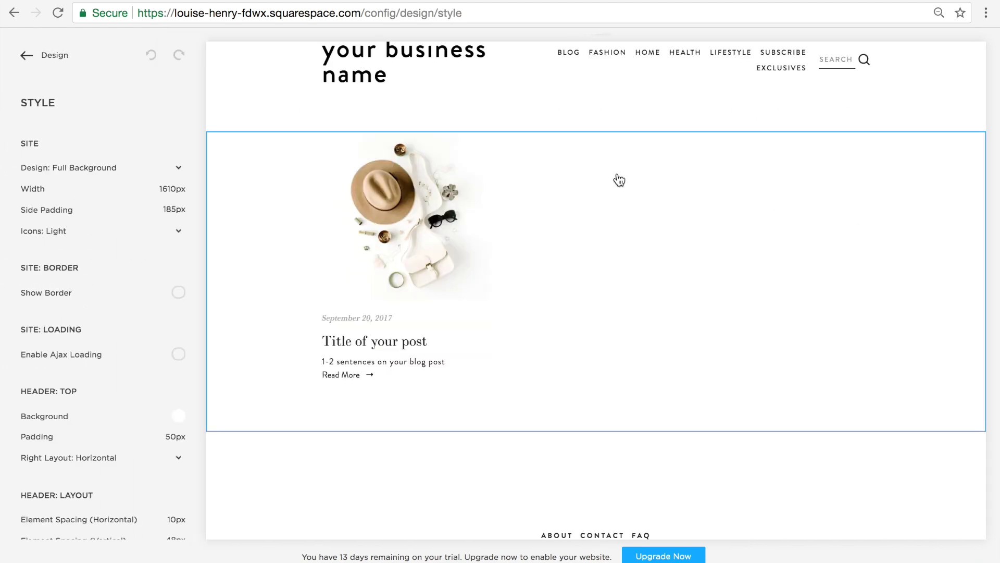
click(569, 249)
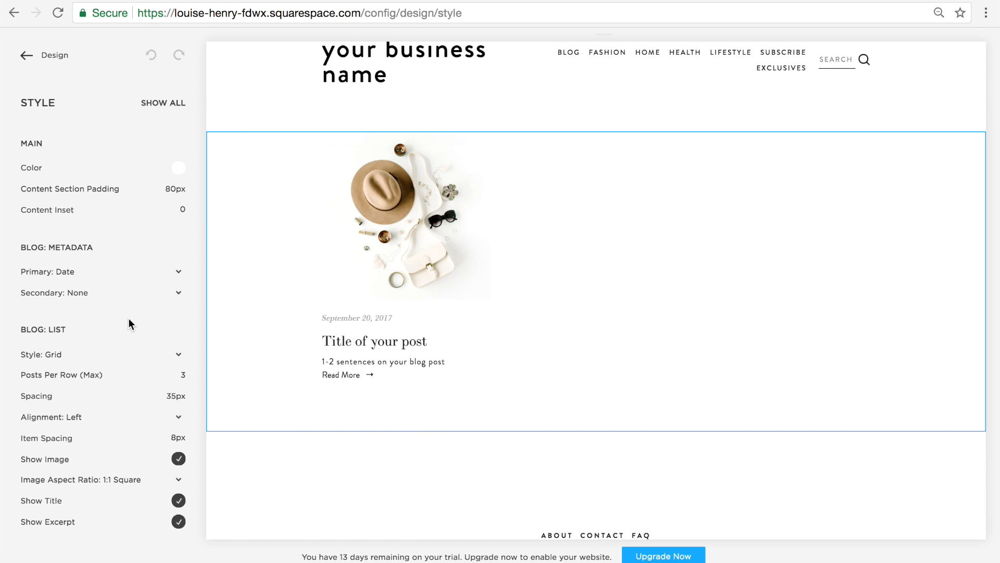
click(178, 355)
click(165, 362)
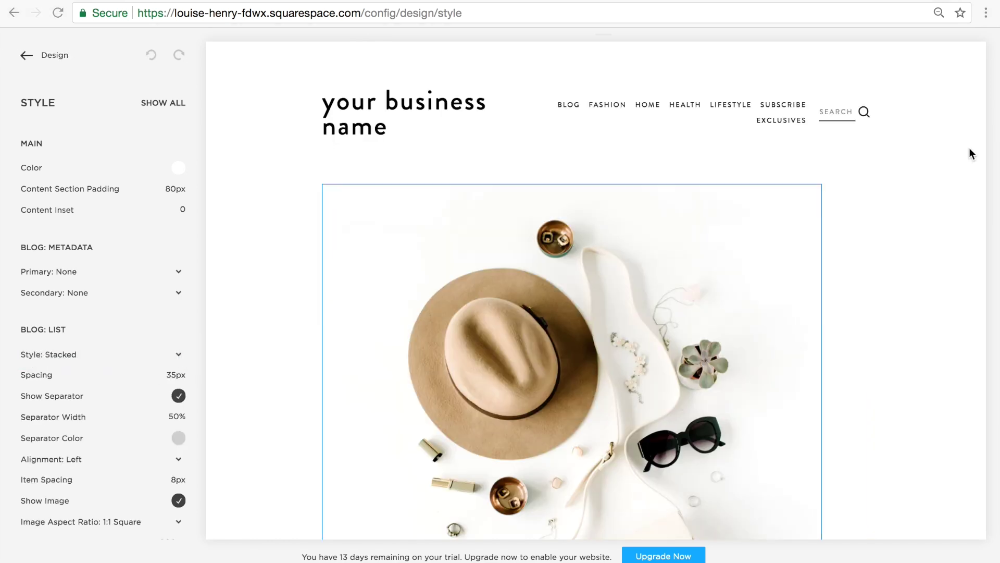
scroll(933, 154, down, 6)
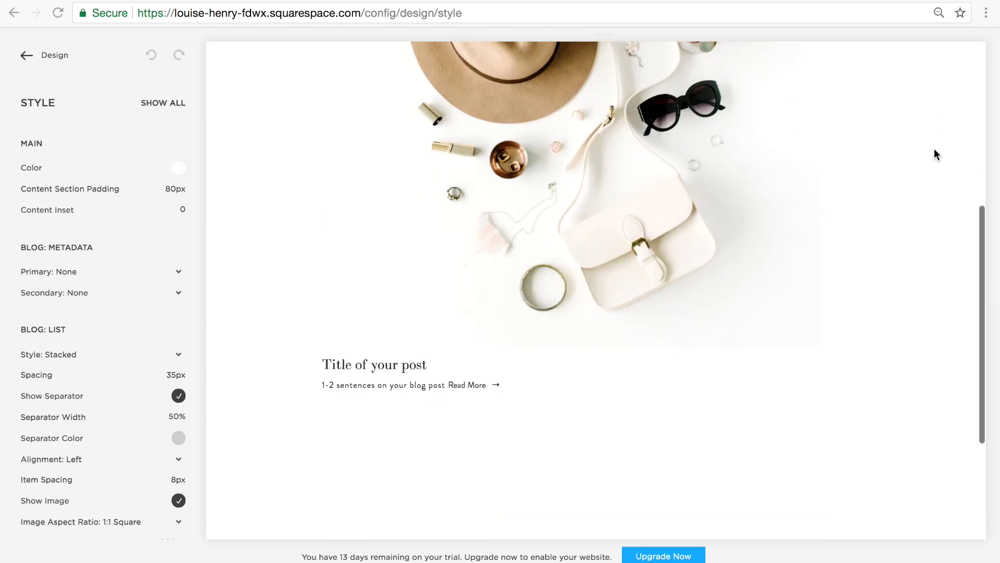
click(171, 355)
click(168, 343)
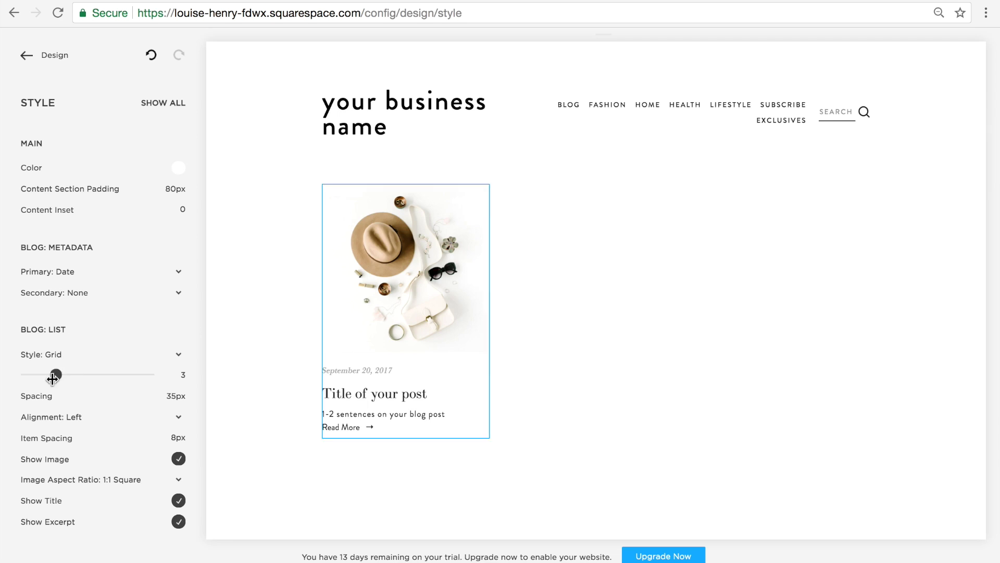
mouse_move(186, 382)
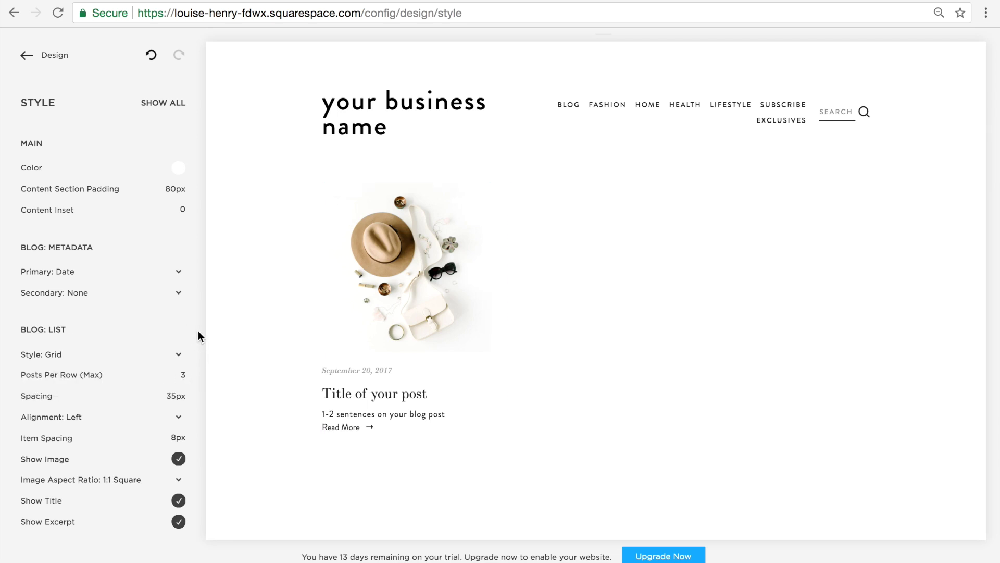
scroll(198, 331, down, 2)
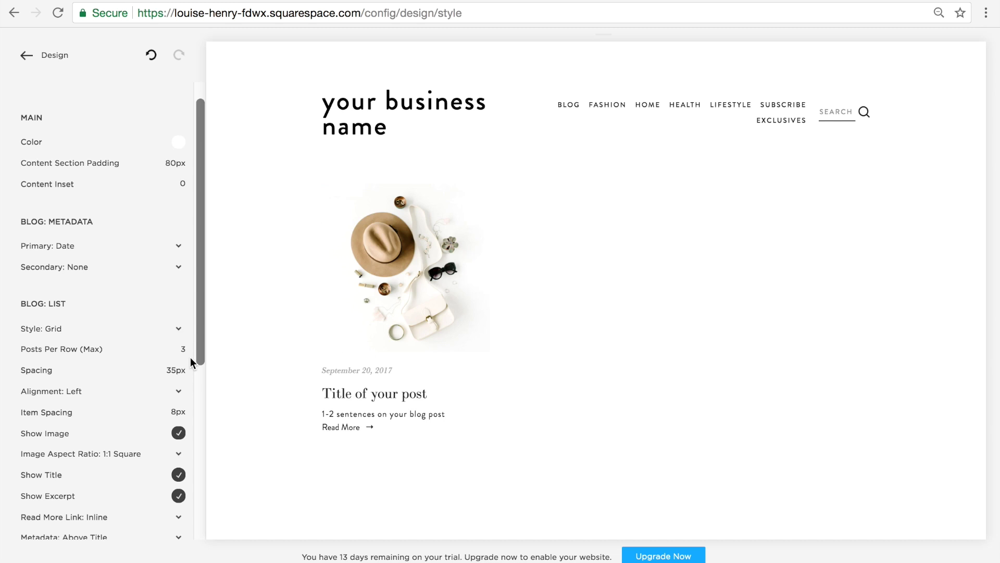
scroll(189, 358, down, 2)
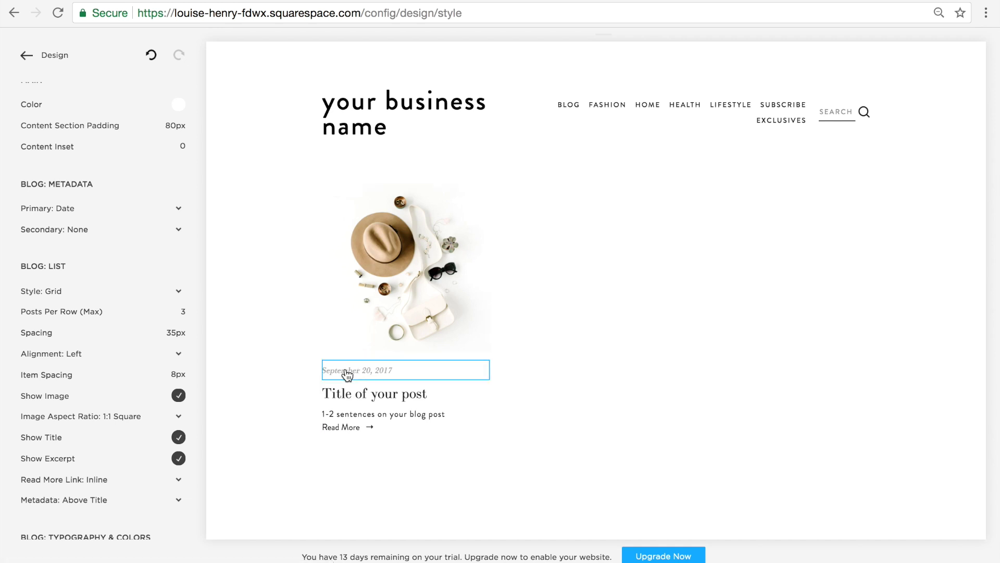
- Set the blog list's primary metadata to None so post dates are hidden, and save
click(371, 379)
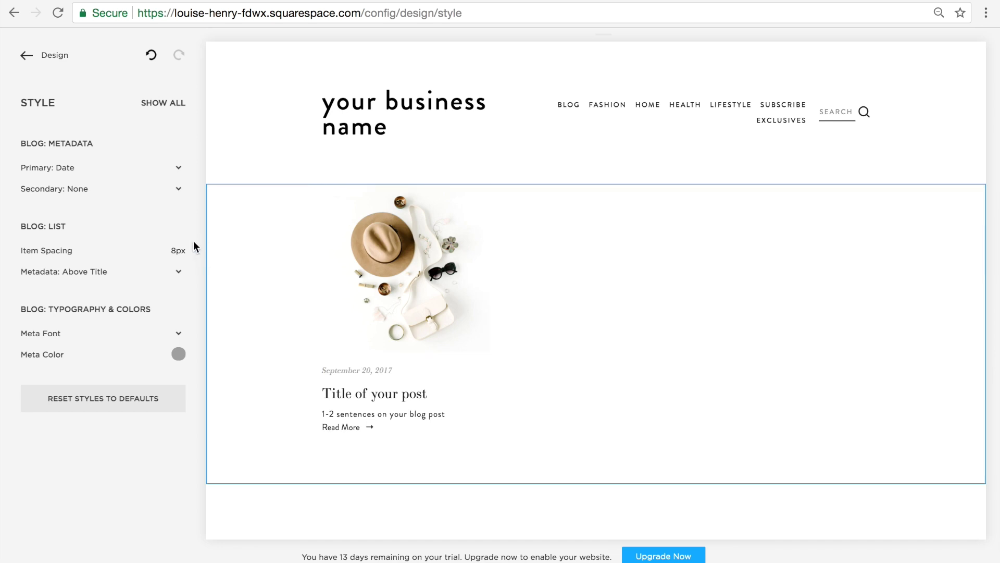
click(179, 168)
click(151, 136)
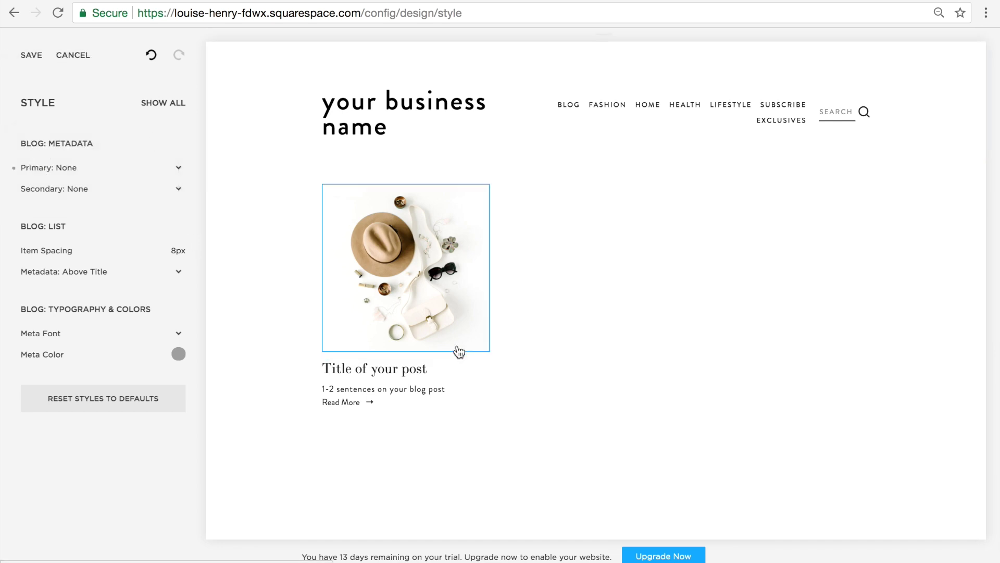
click(405, 374)
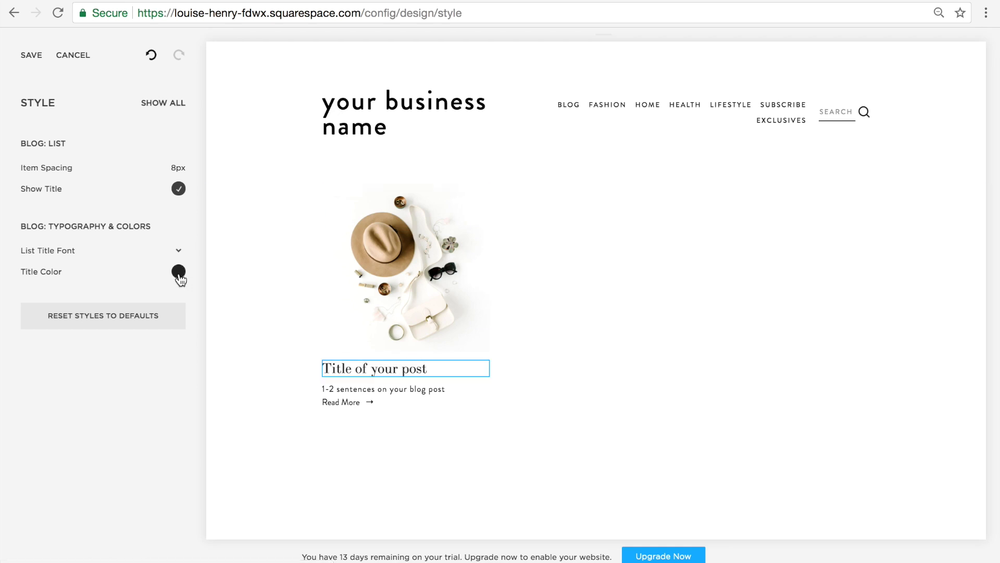
click(30, 54)
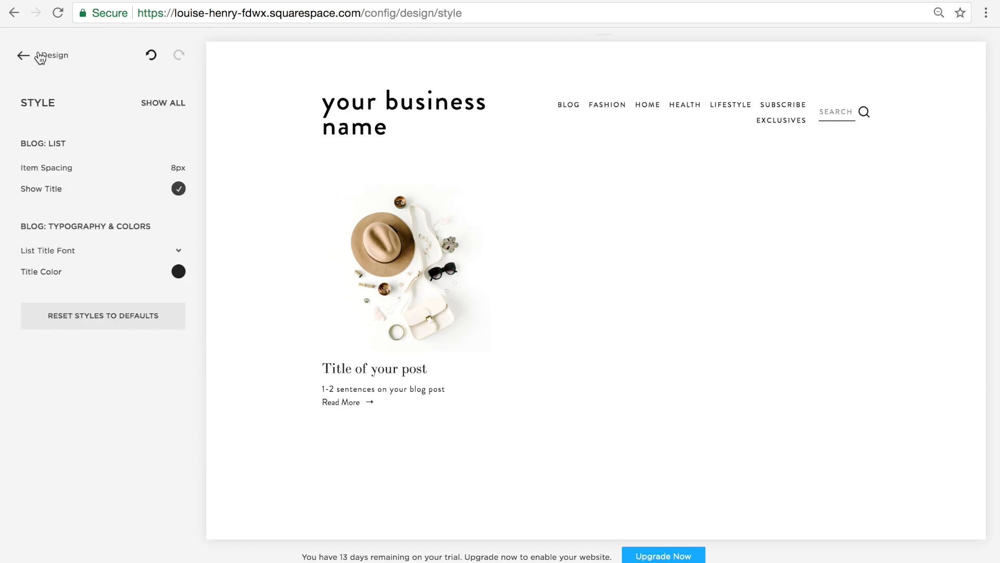
click(39, 56)
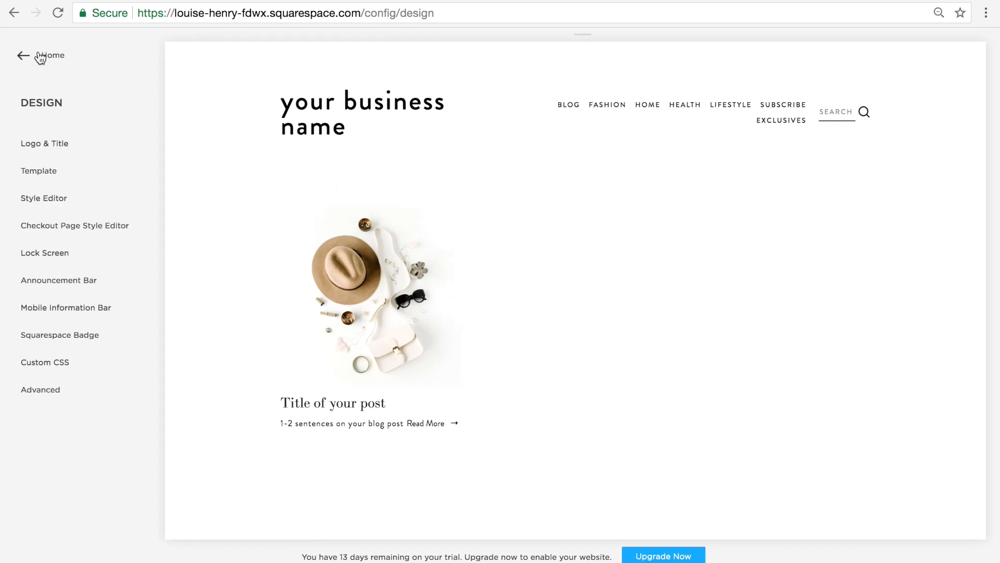
- Review Settings > Blogging > Comments Settings, leaving comments enabled, then return to Settings
click(41, 56)
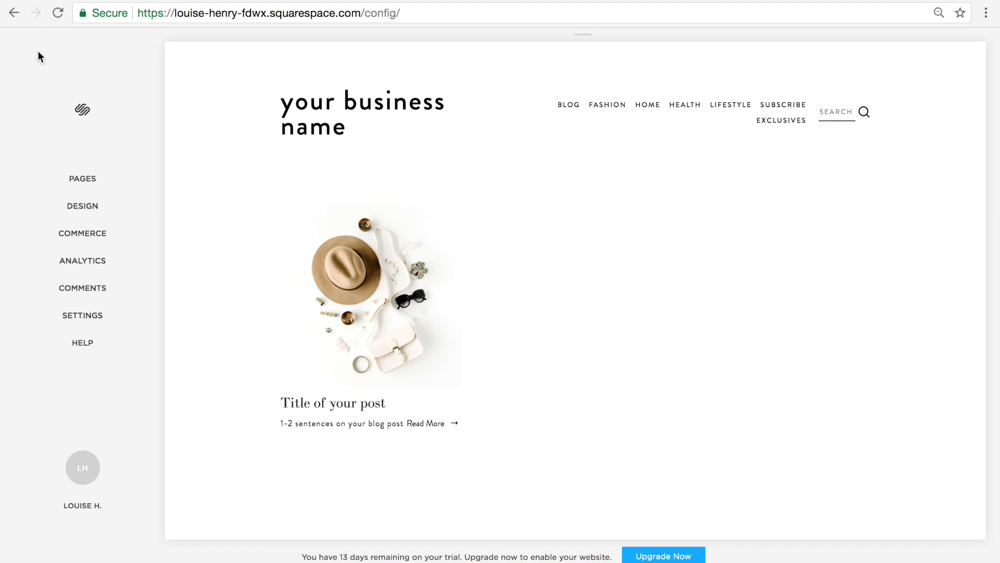
click(78, 318)
scroll(123, 180, down, 5)
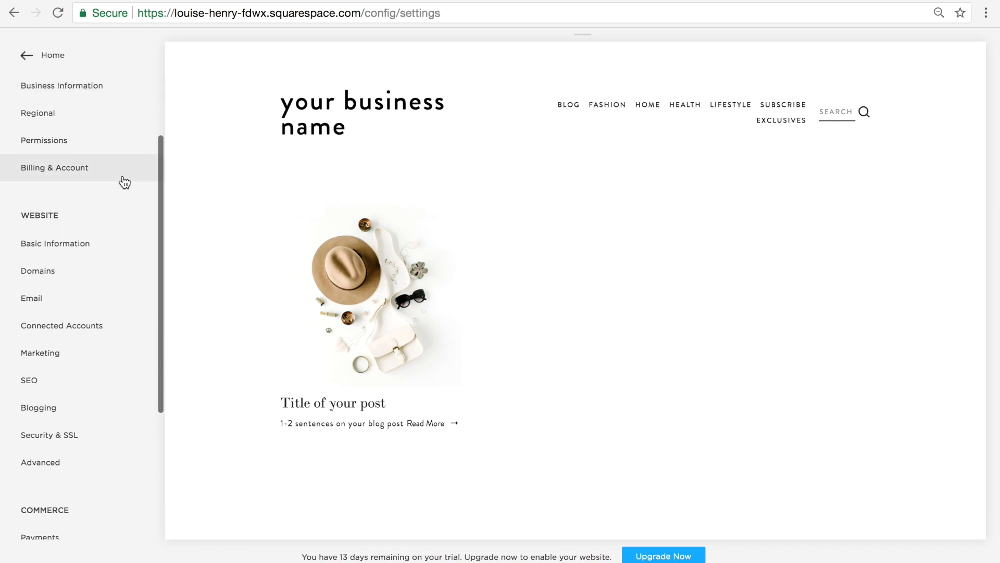
click(32, 369)
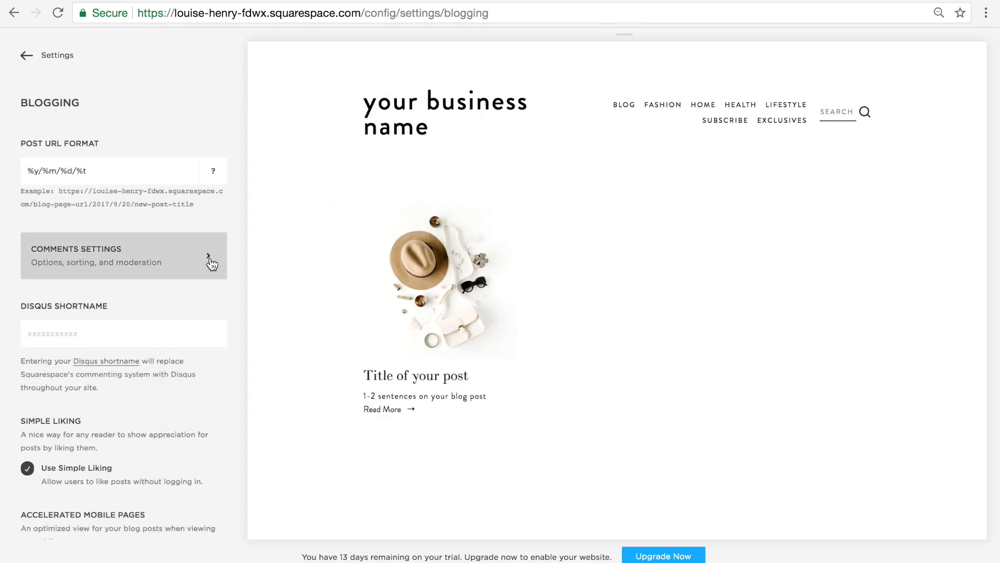
click(212, 267)
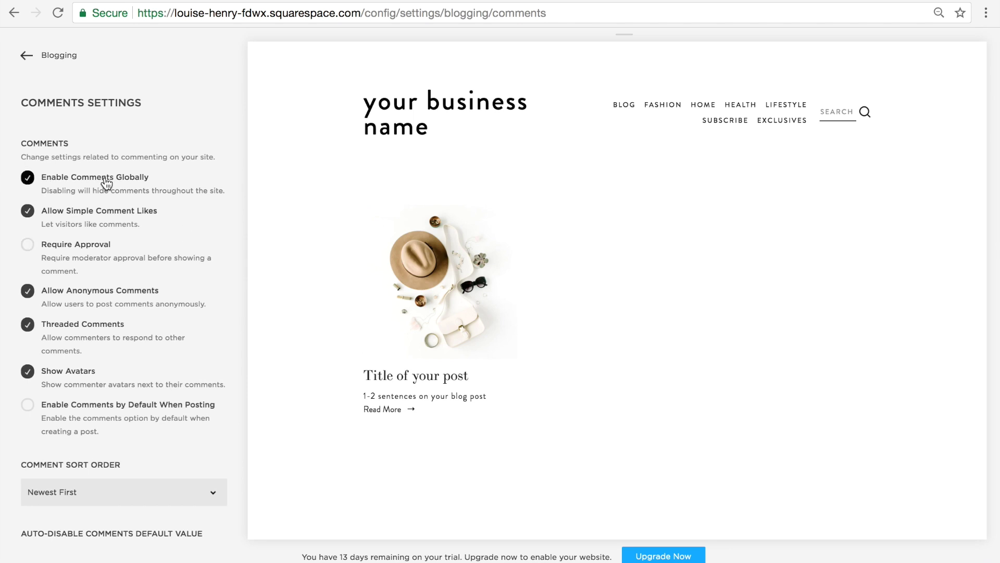
scroll(197, 179, down, 2)
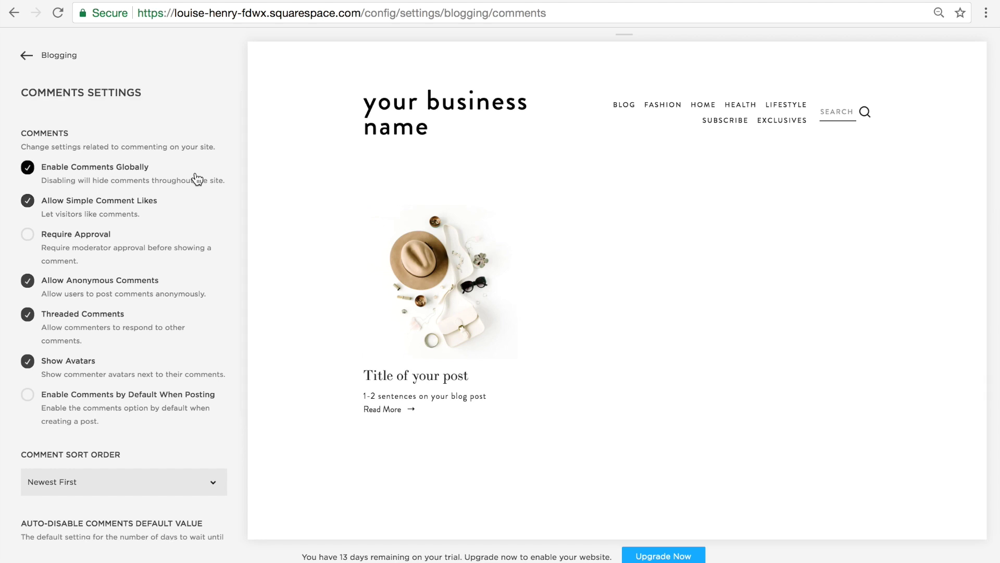
click(58, 55)
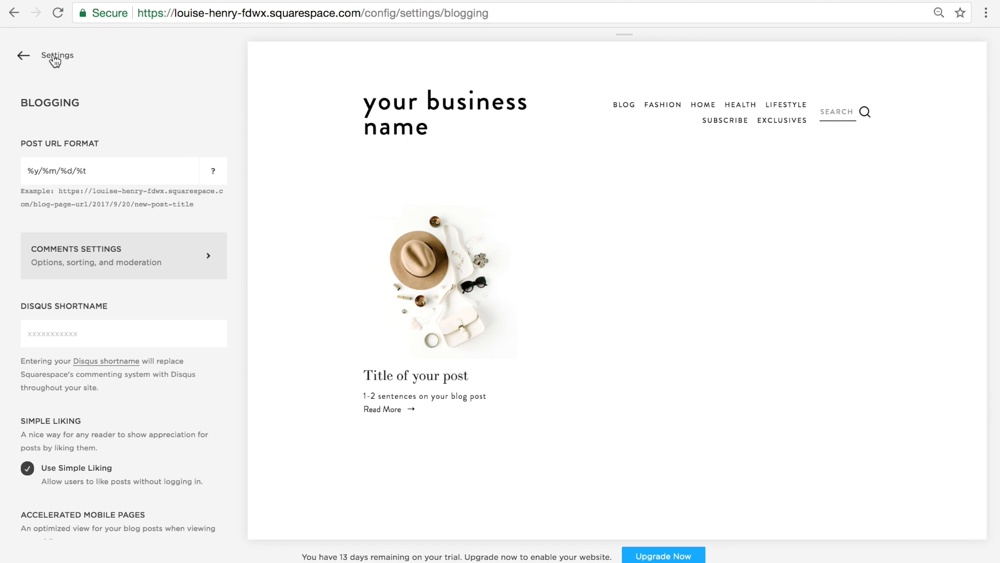
click(55, 59)
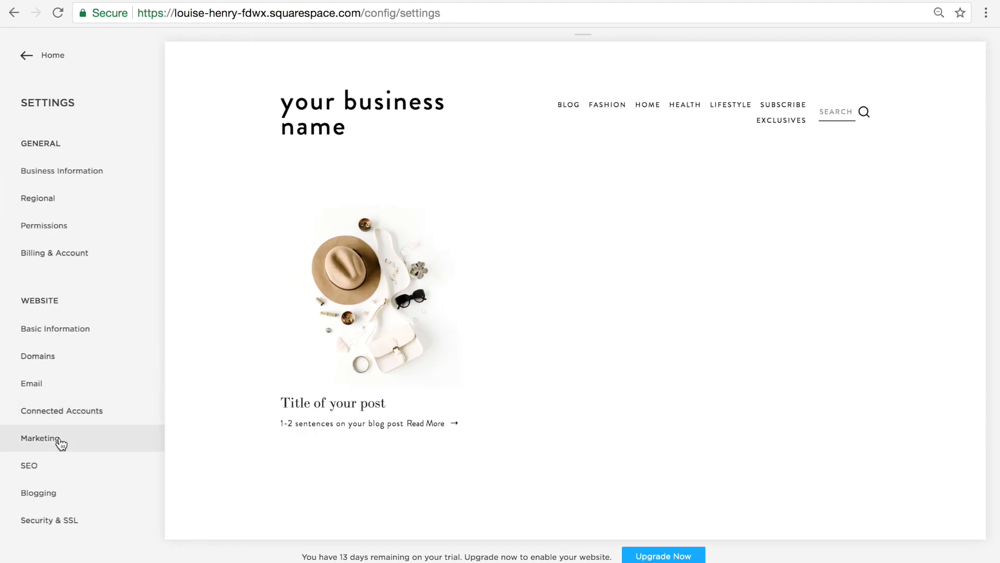
- Enable Pinterest Pin It buttons for blogs only, sized Large with Circle shape, and save
click(65, 447)
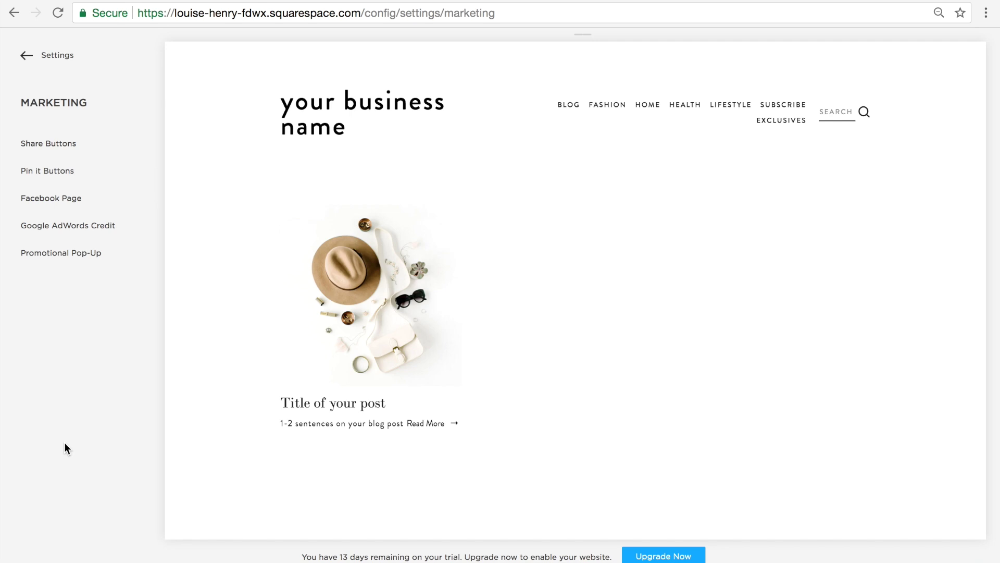
click(120, 179)
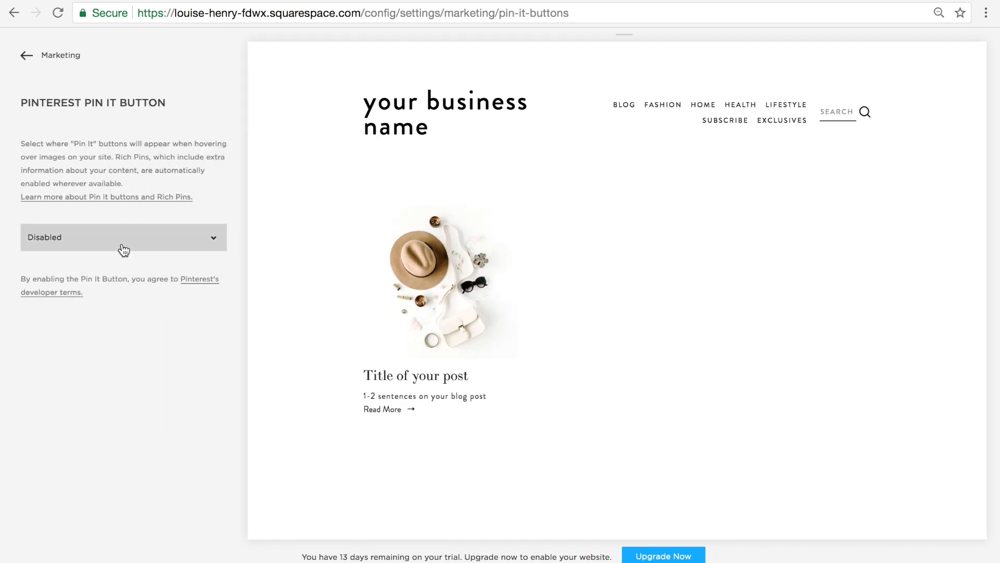
click(124, 250)
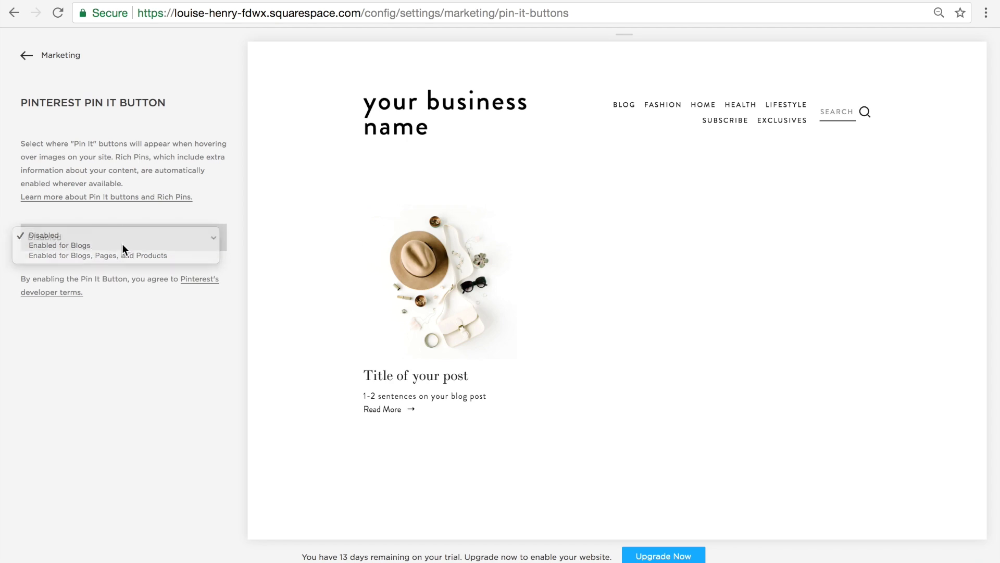
click(122, 245)
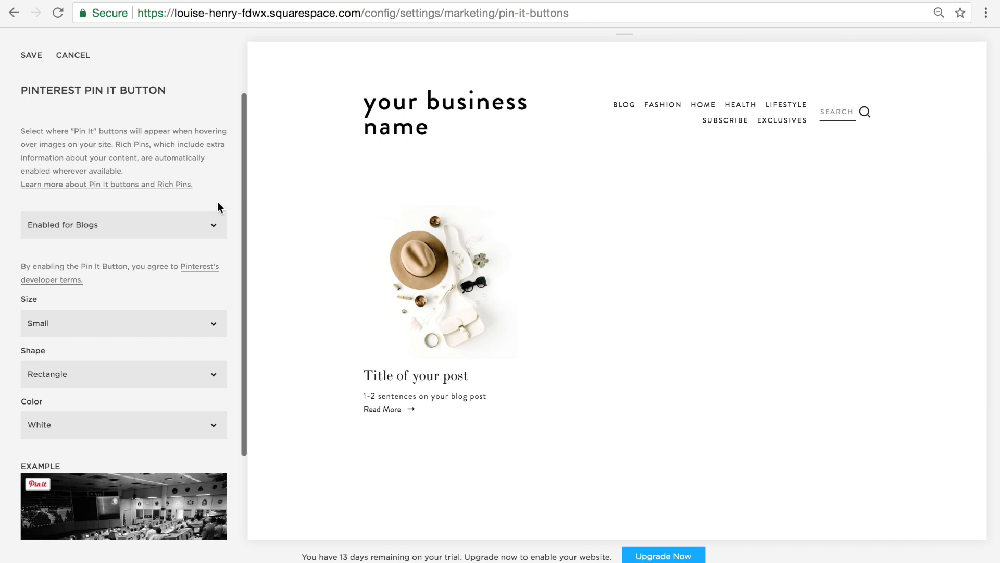
scroll(218, 203, down, 2)
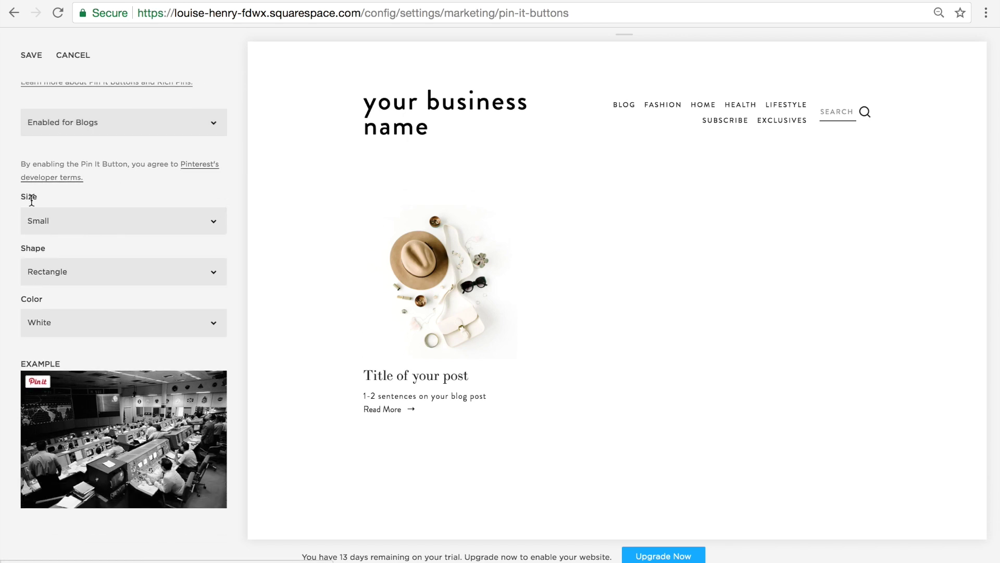
click(71, 217)
click(68, 229)
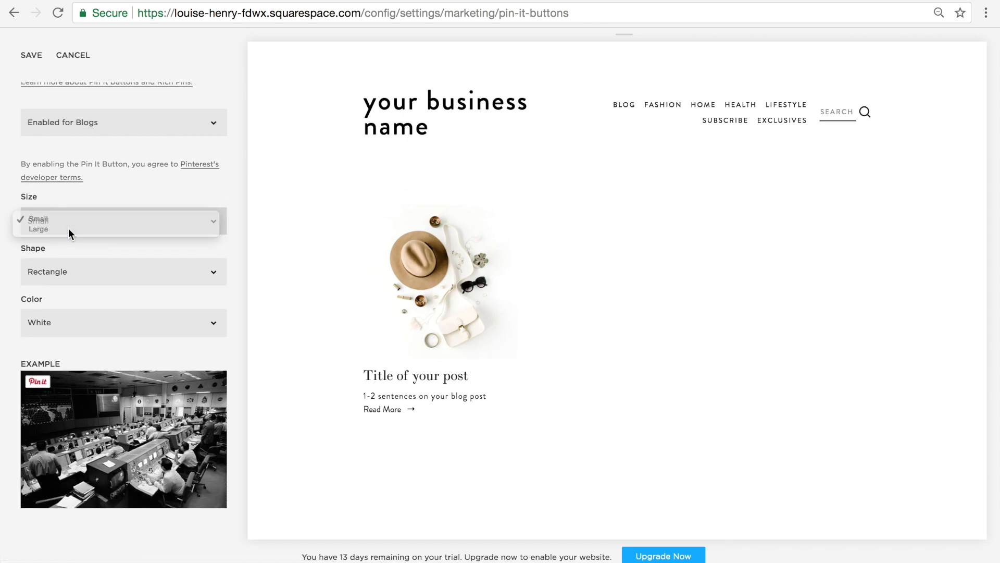
click(68, 267)
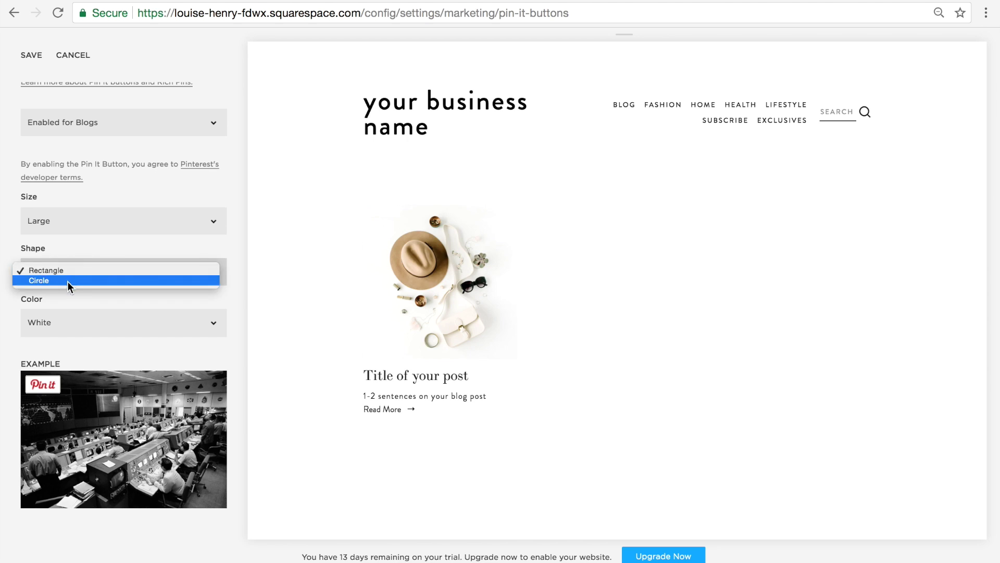
click(67, 280)
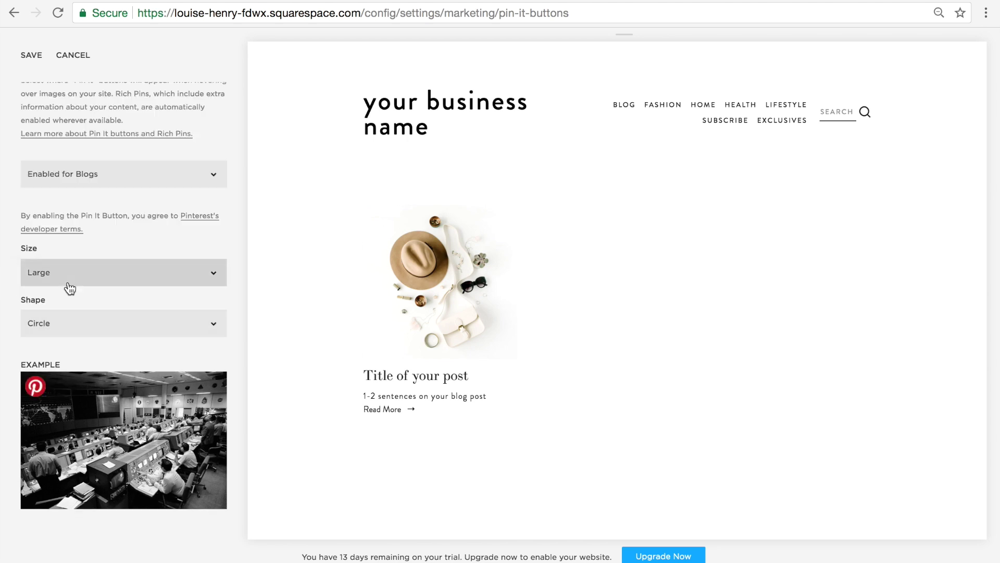
scroll(169, 361, up, 2)
click(35, 56)
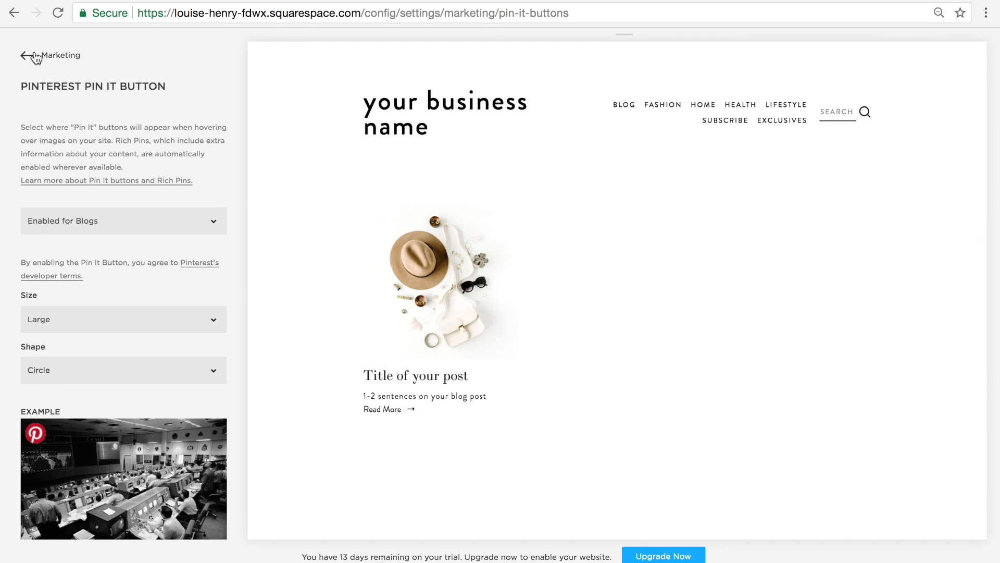
click(36, 56)
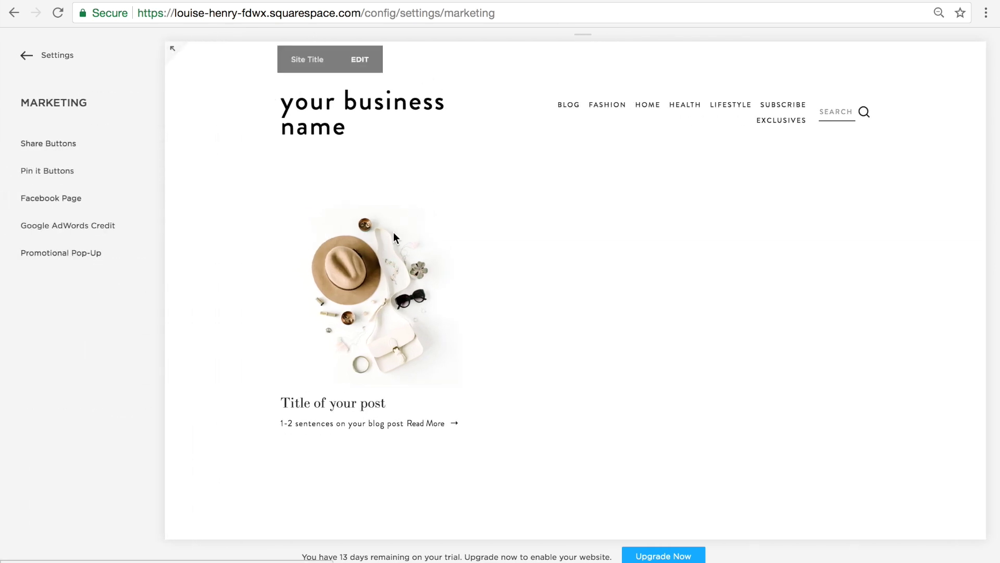
- Open the blog post in the preview and check the Pinterest Pin It button on its hat photo
click(359, 268)
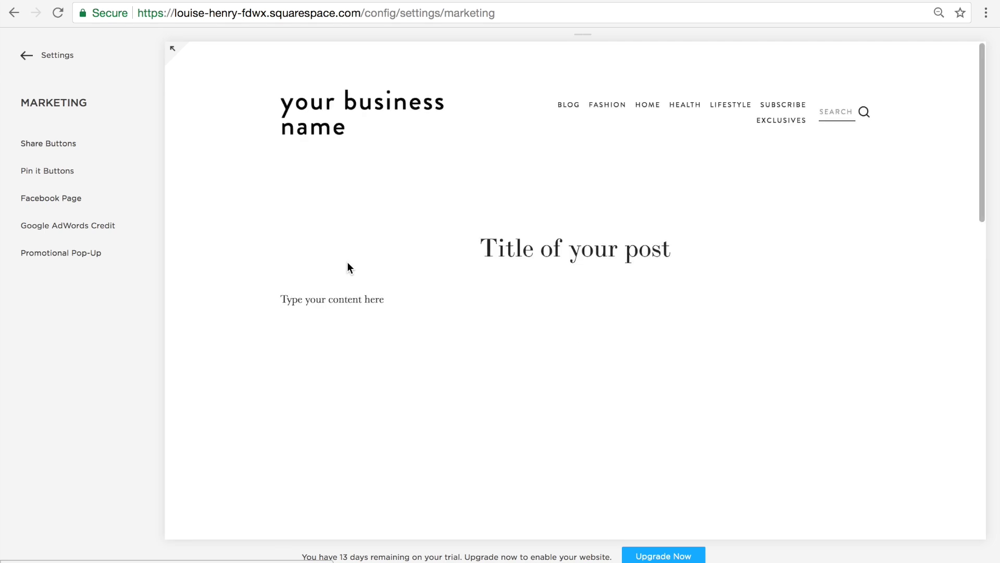
scroll(949, 187, down, 3)
mouse_move(375, 269)
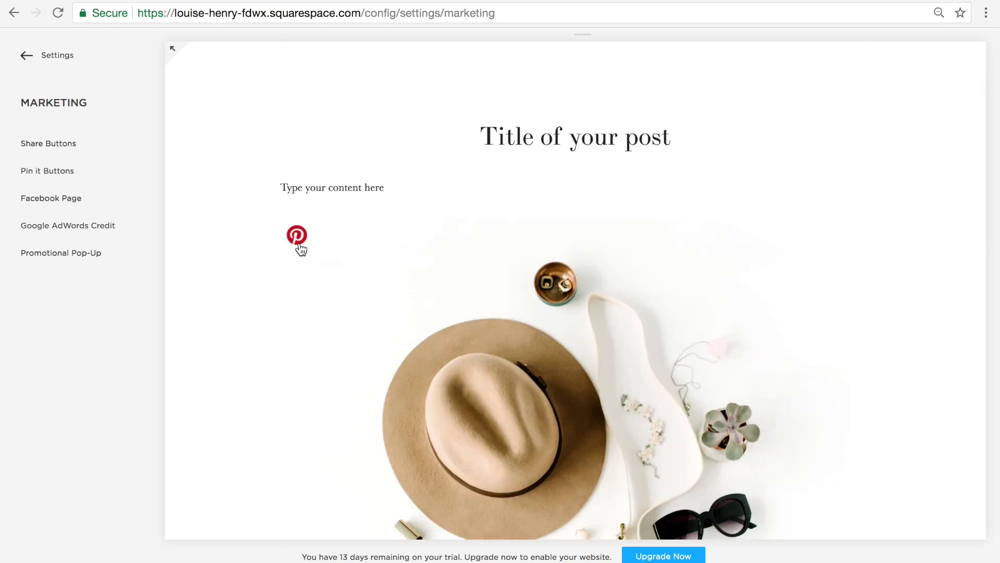